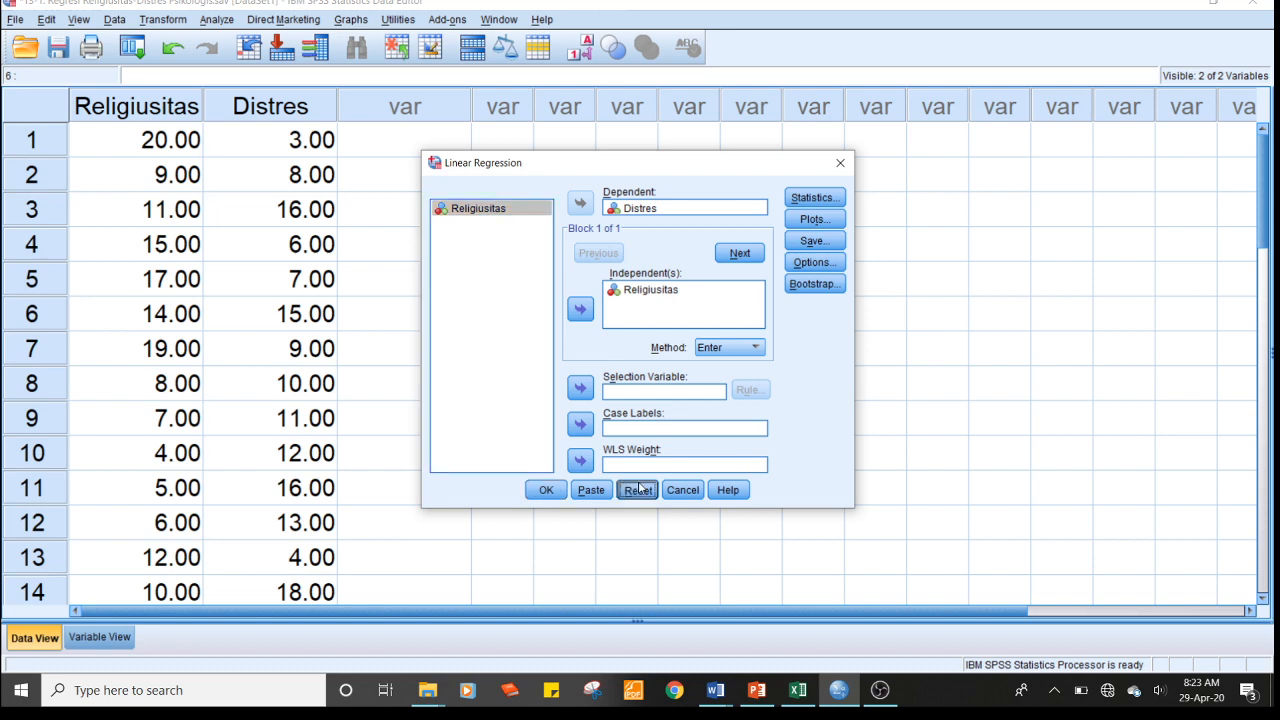
- Assign Distres as the dependent variable and Religiusitas as the independent variable of the linear regression
left_click(495, 224)
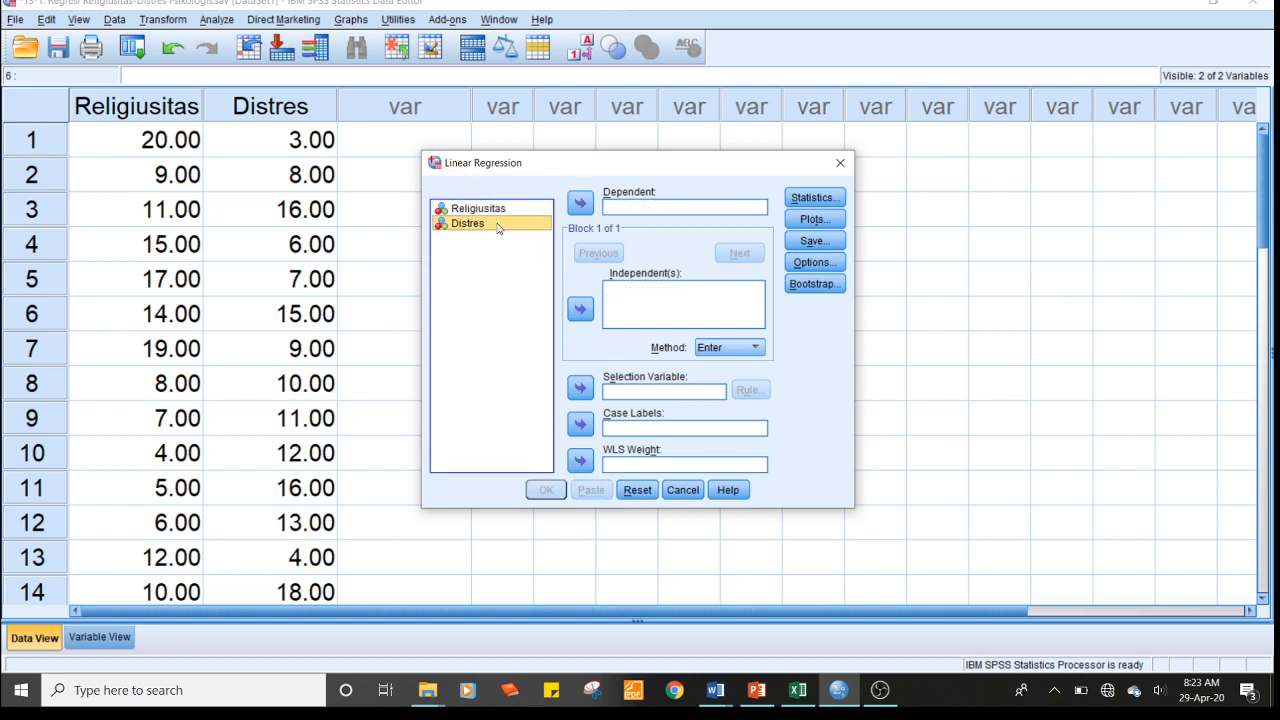
left_click(580, 203)
left_click(525, 209)
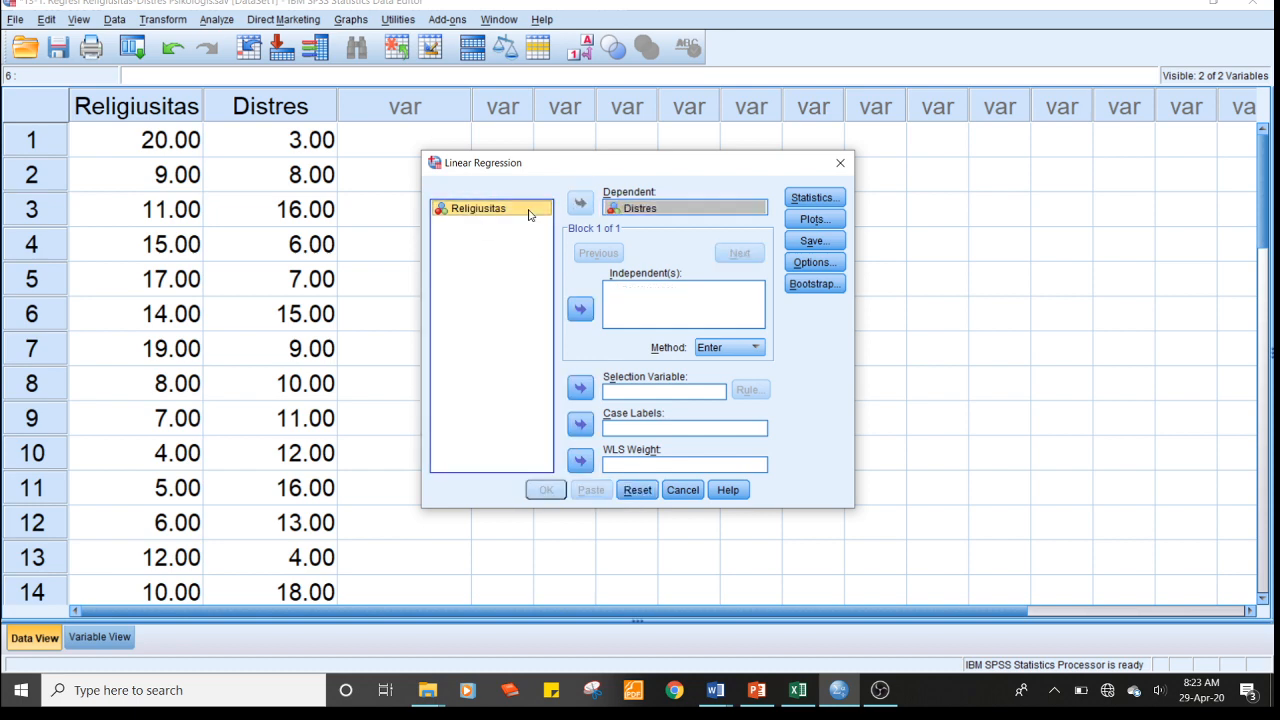
left_click(580, 311)
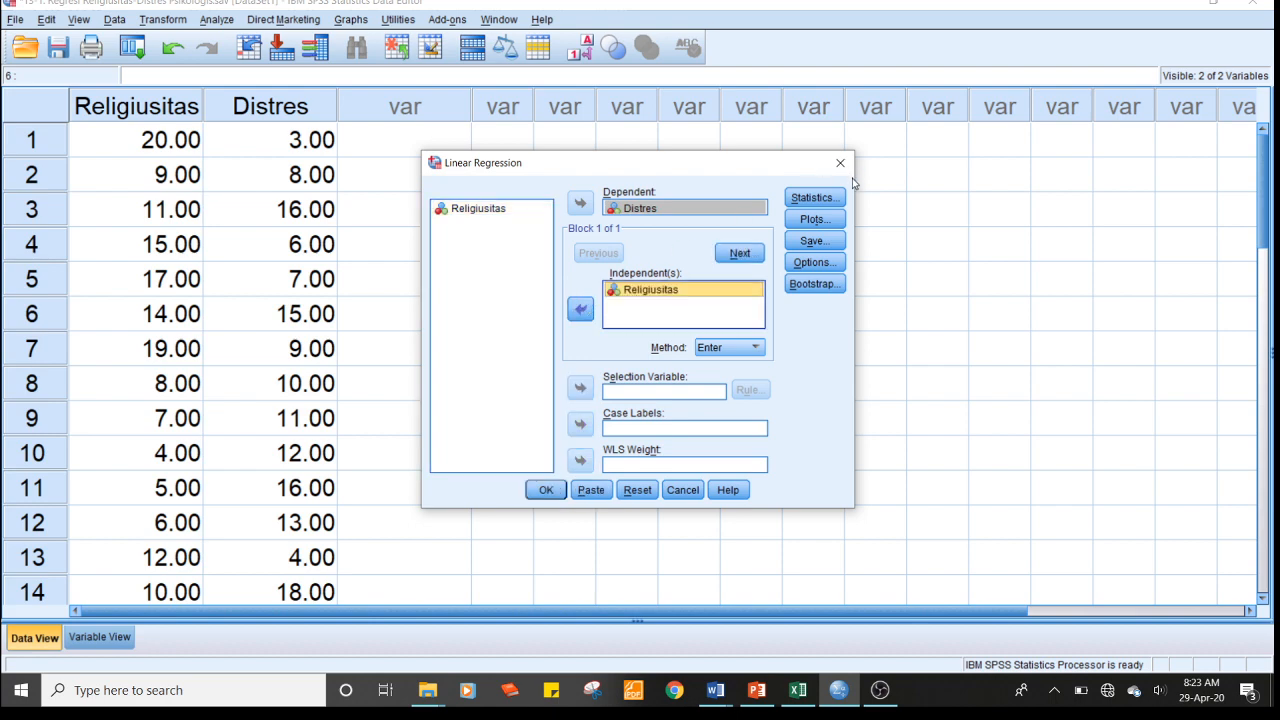
- Set the regression plots to *SRESID on Y and *ZPRED on X, with histogram and normal probability plot enabled
left_click(828, 221)
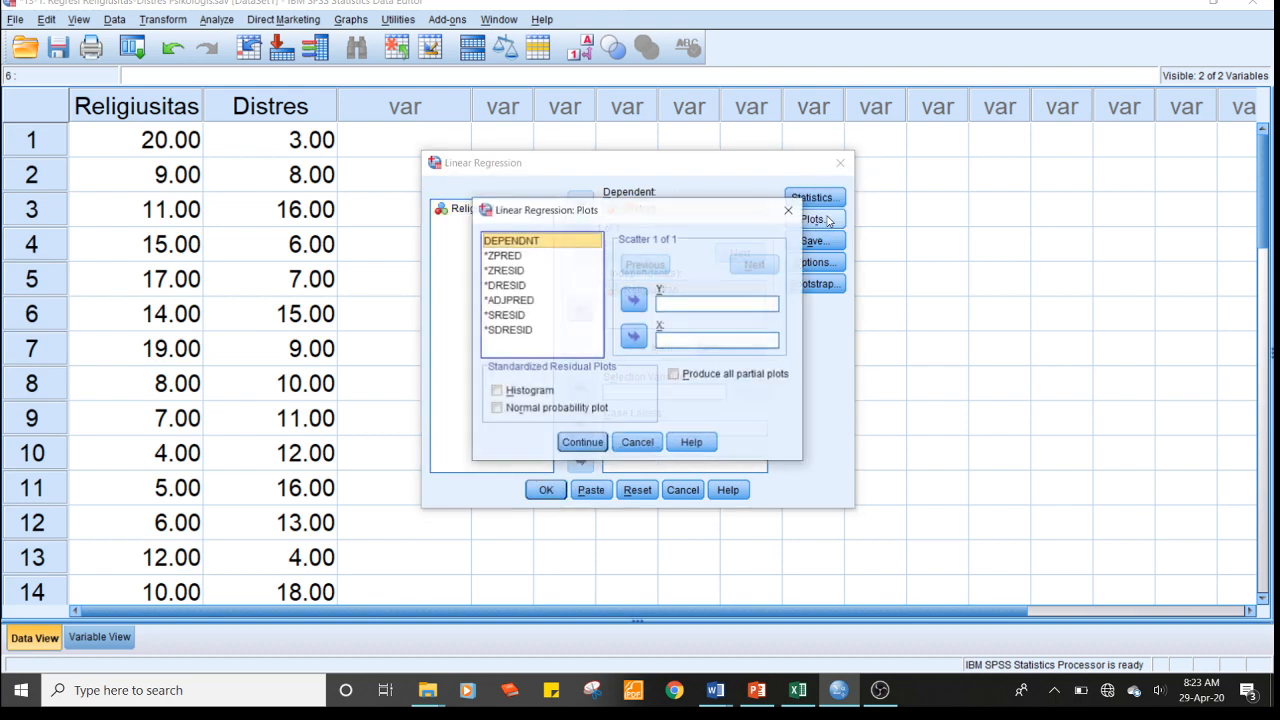
left_click(525, 318)
left_click(634, 299)
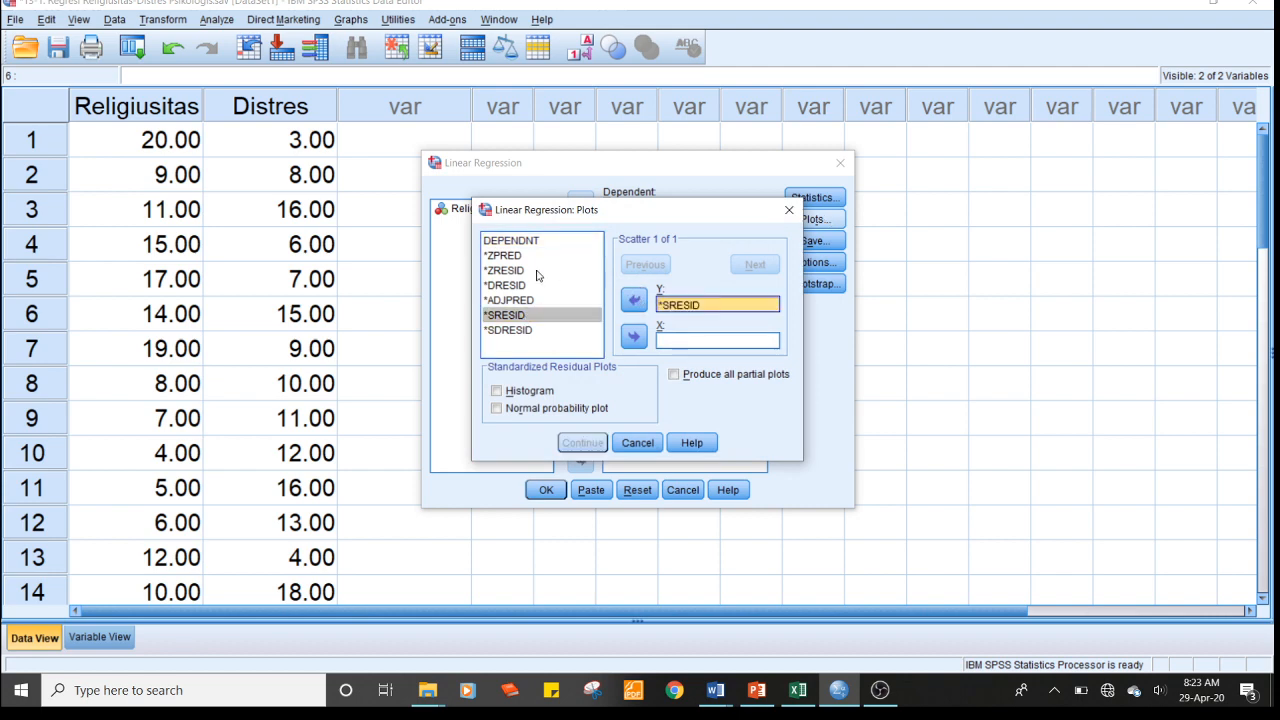
left_click(500, 256)
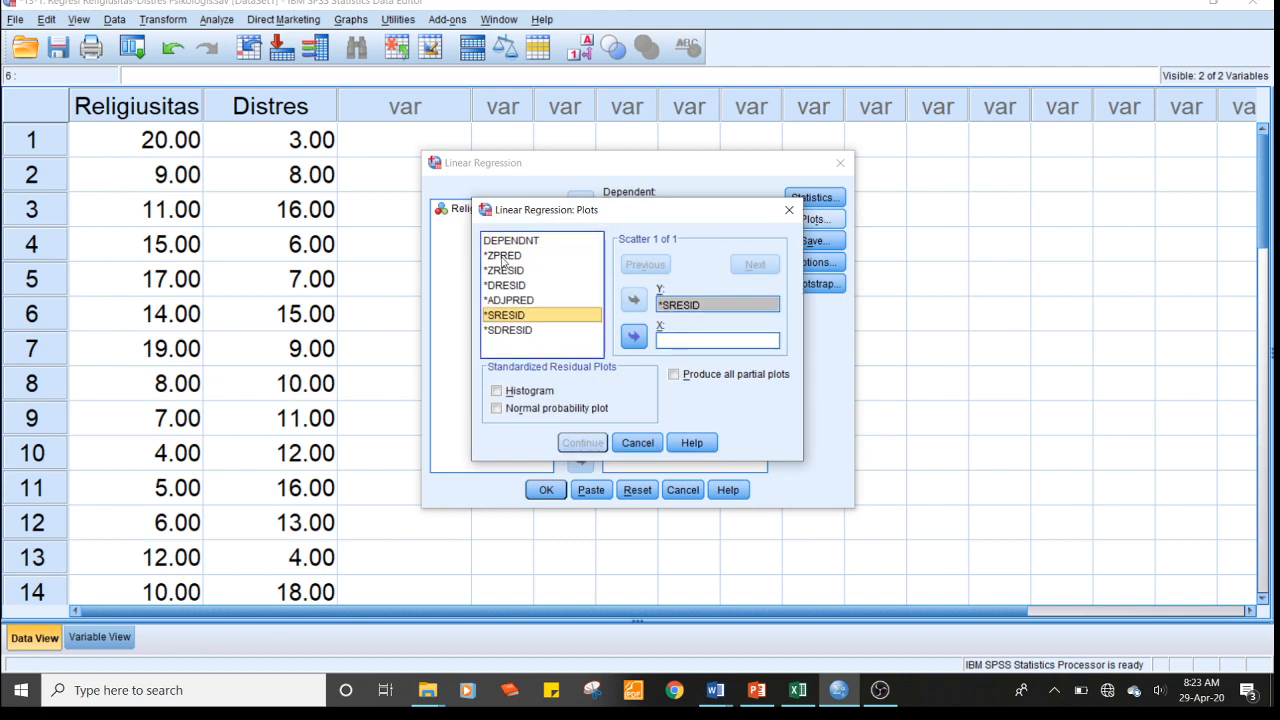
left_click(634, 338)
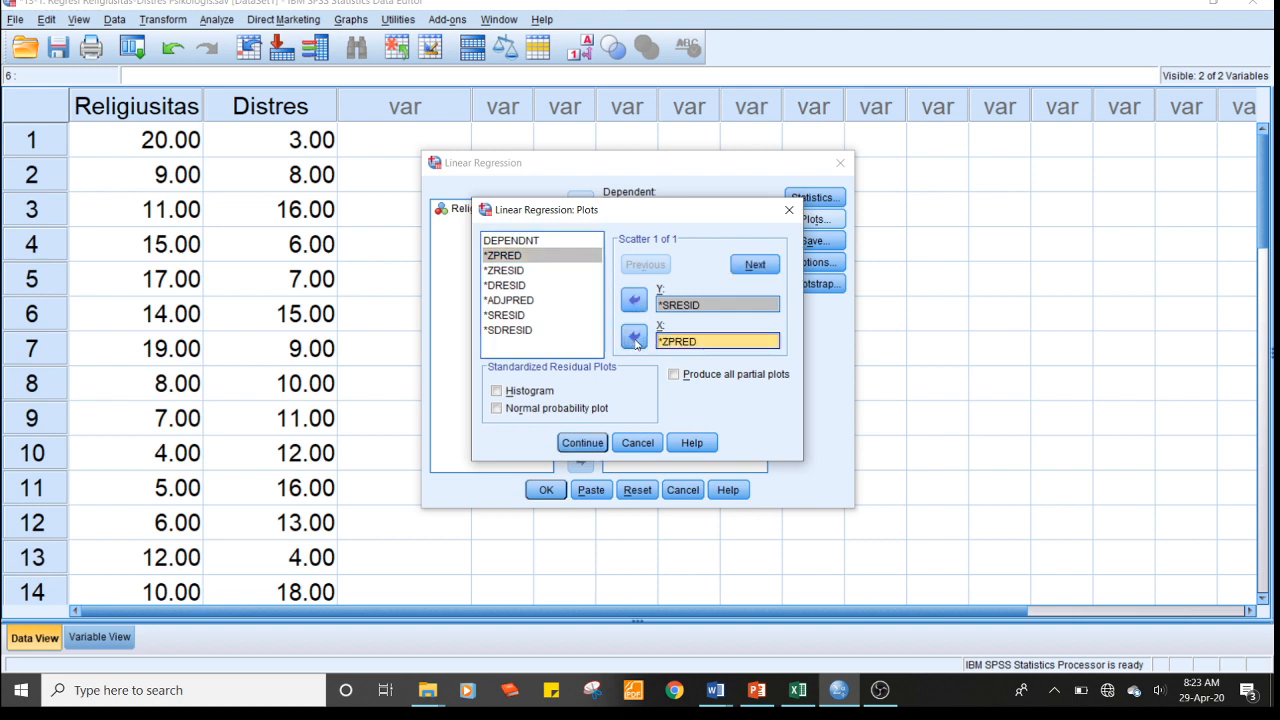
left_click(538, 392)
left_click(527, 410)
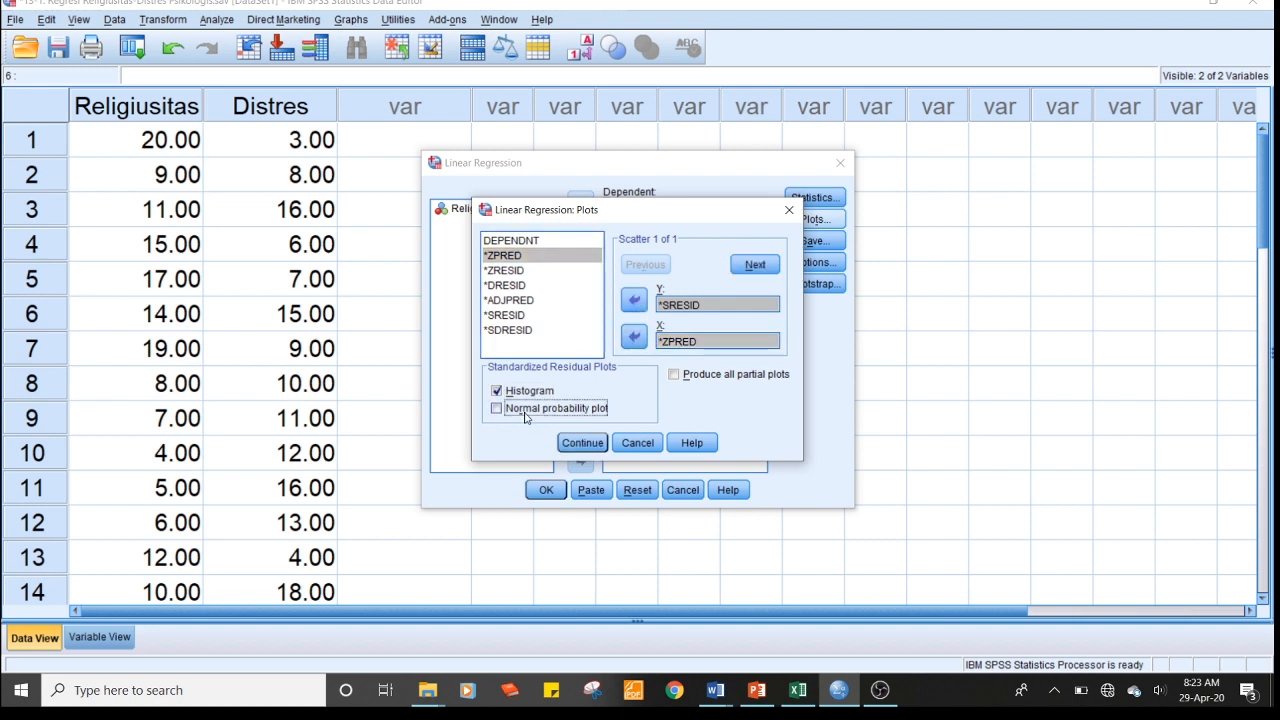
left_click(580, 442)
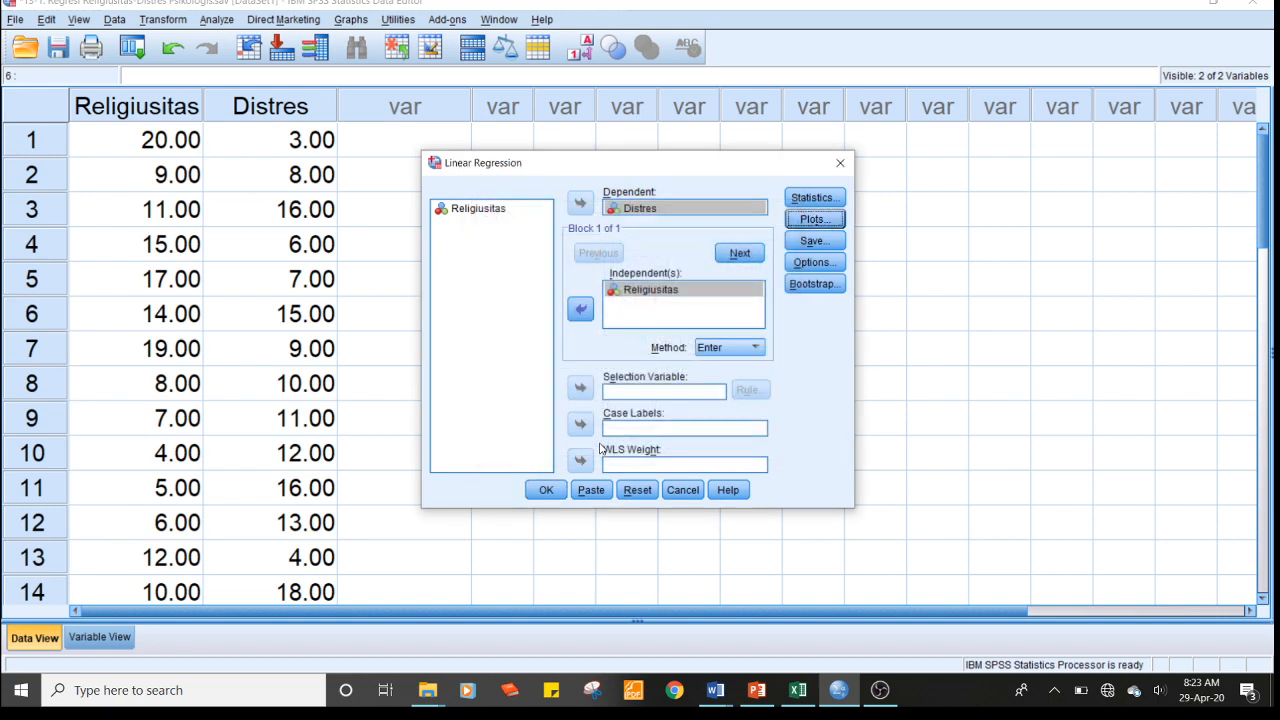
- Enable saving of unstandardized residuals and run the linear regression
left_click(814, 243)
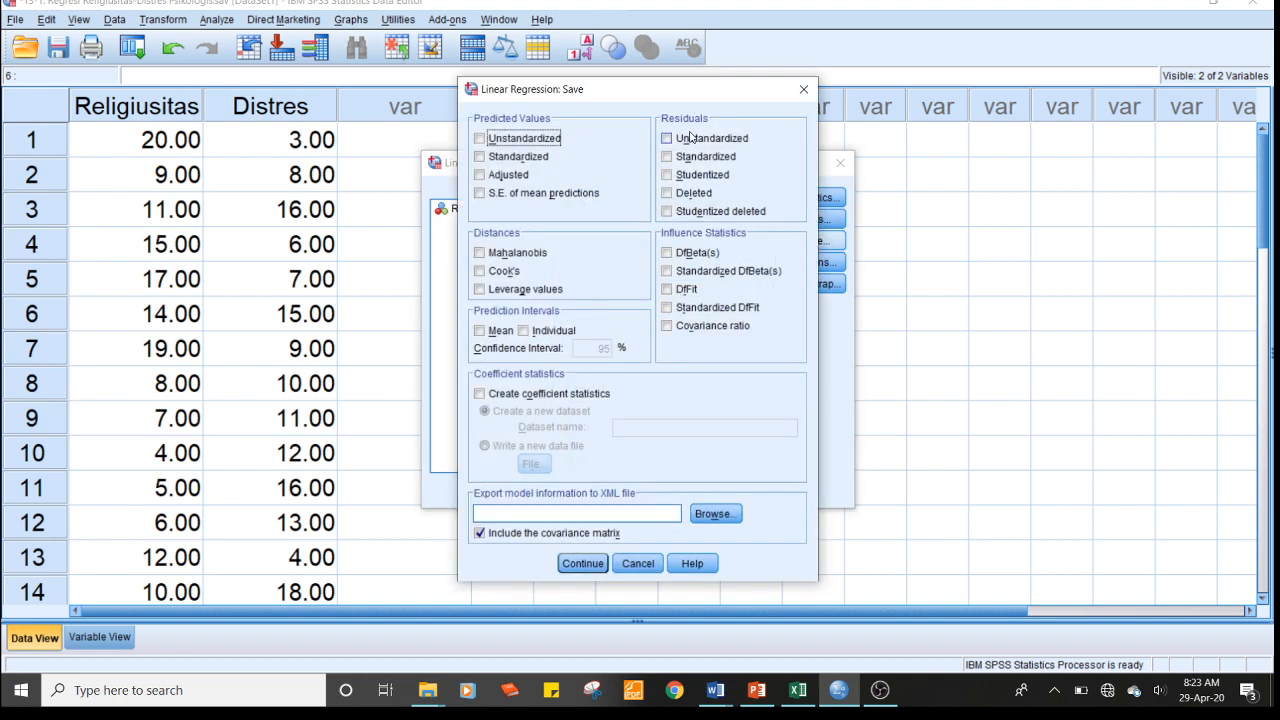
left_click(689, 145)
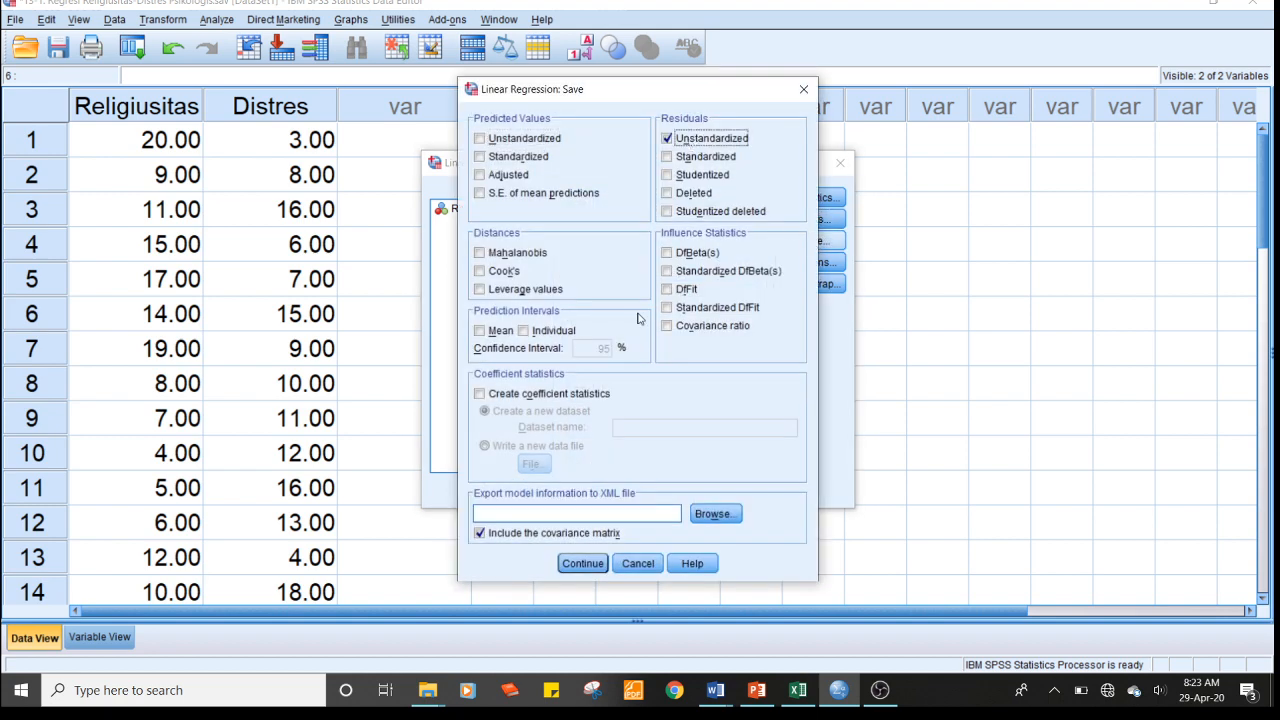
left_click(580, 560)
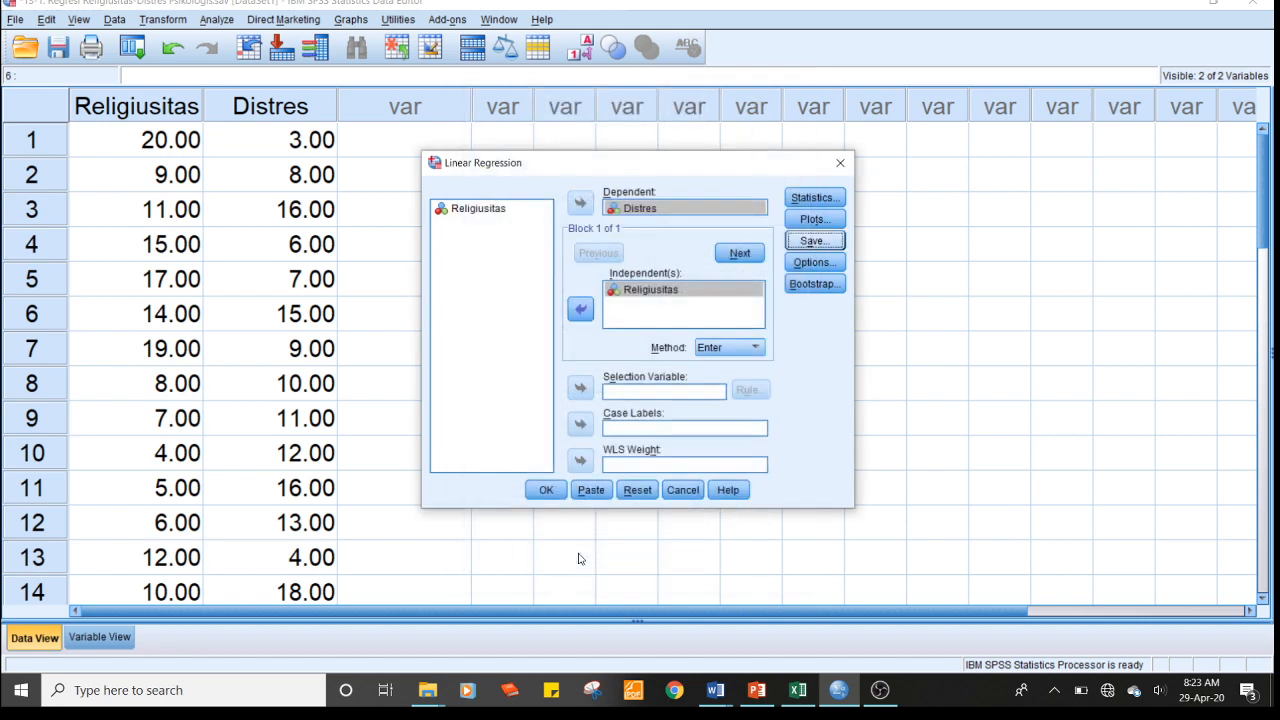
left_click(561, 490)
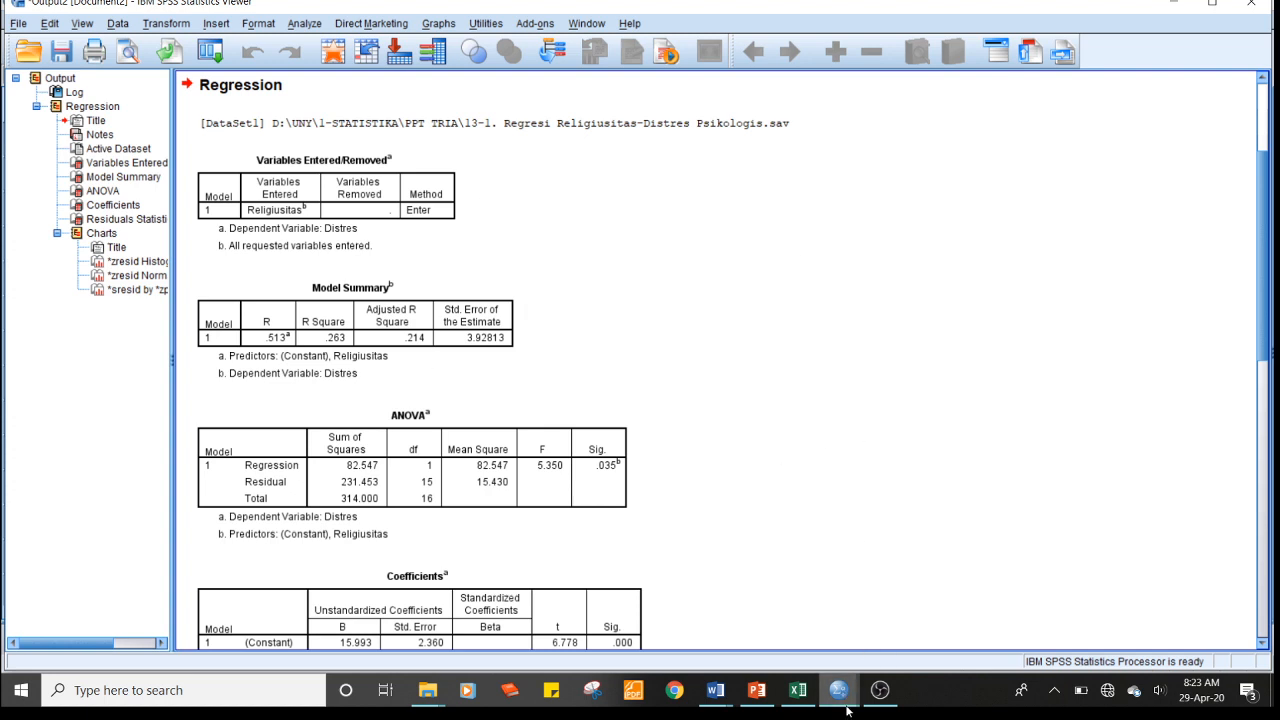
- Return to the dataset and examine the values in the RES_1 residual column
mouse_move(847, 706)
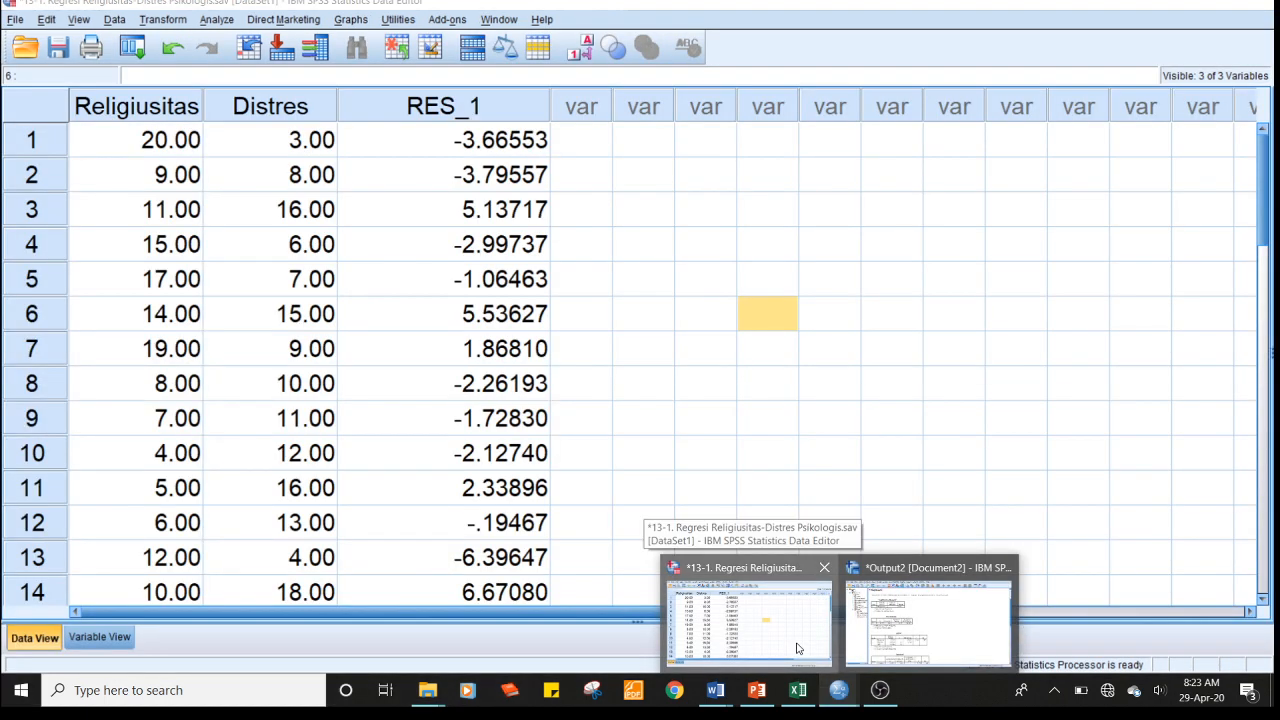
left_click(797, 648)
left_click(572, 218)
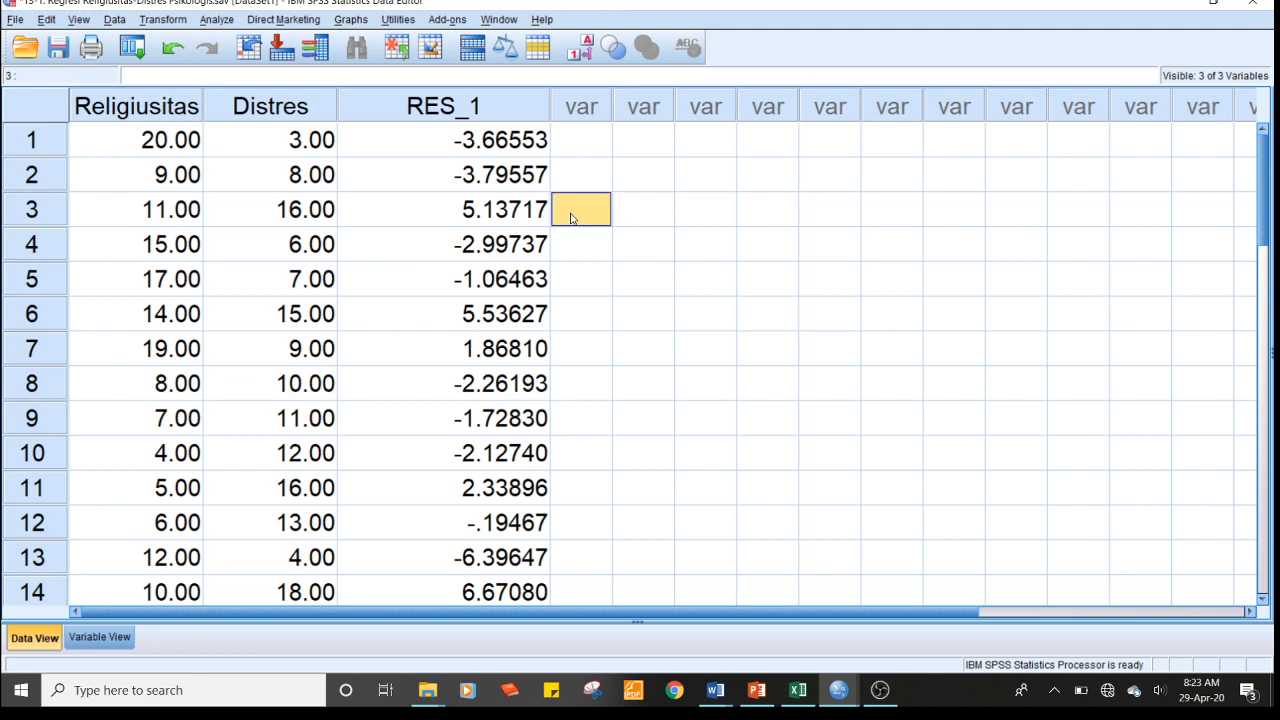
left_click(510, 116)
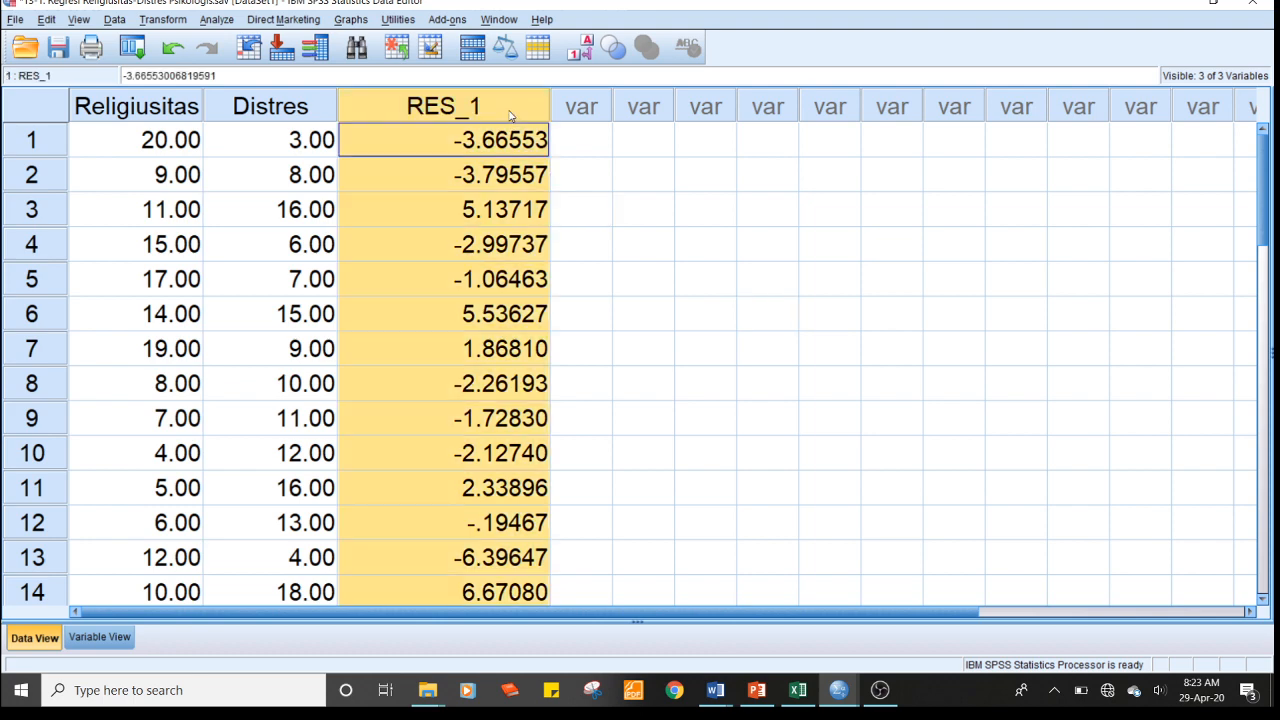
left_click(462, 150)
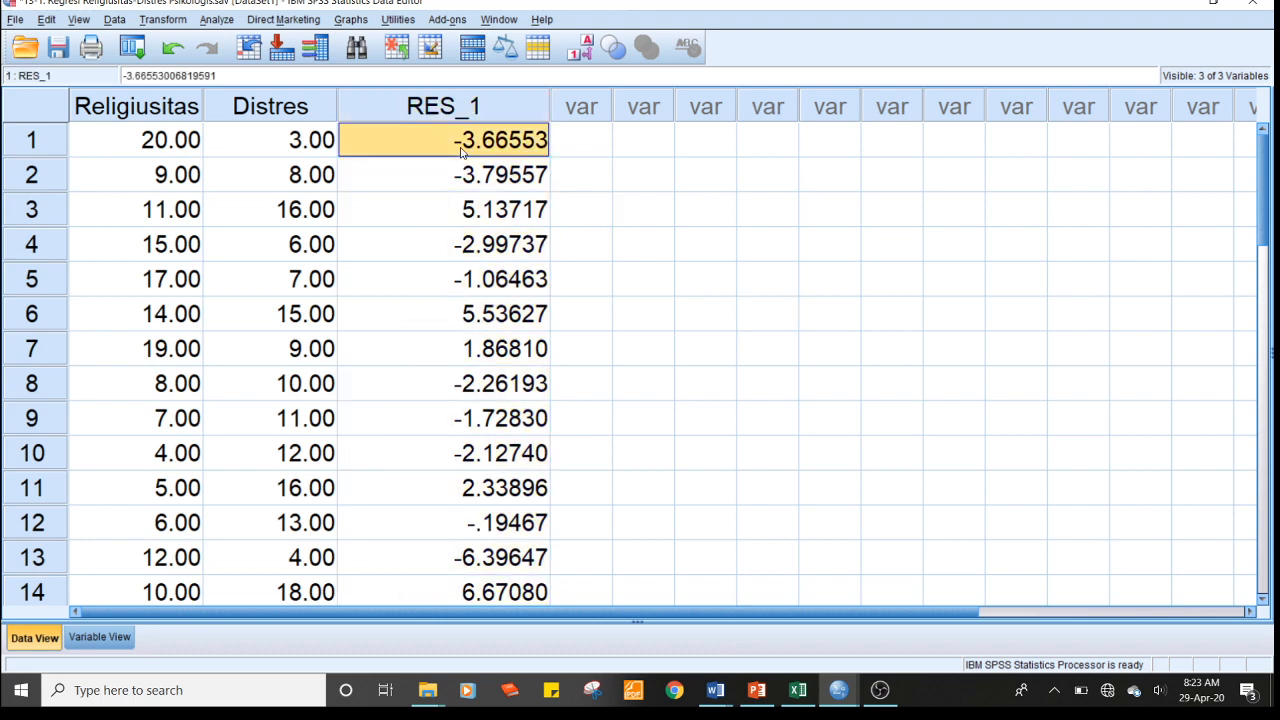
key("Down")
key("Down")
key("Down")
key("Down")
key("Down")
key("Down")
key("Down")
key("Down")
key("Down")
key("Down")
key("Down")
key("Down")
key("Down")
key("Down")
key("Down")
key("Down")
key("Down")
key("Down")
key("Down")
key("Down")
key("Up")
key("Up")
key("Up")
key("Up")
key("Up")
key("Up")
key("Up")
key("Up")
key("Up")
key("Up")
key("Up")
key("Up")
key("Up")
key("Up")
key("Up")
key("Up")
key("Up")
key("Up")
key("Up")
key("Up")
key("Down")
key("Up")
- Start an Explore analysis with the unstandardized residual variable in the dependent list
left_click(231, 22)
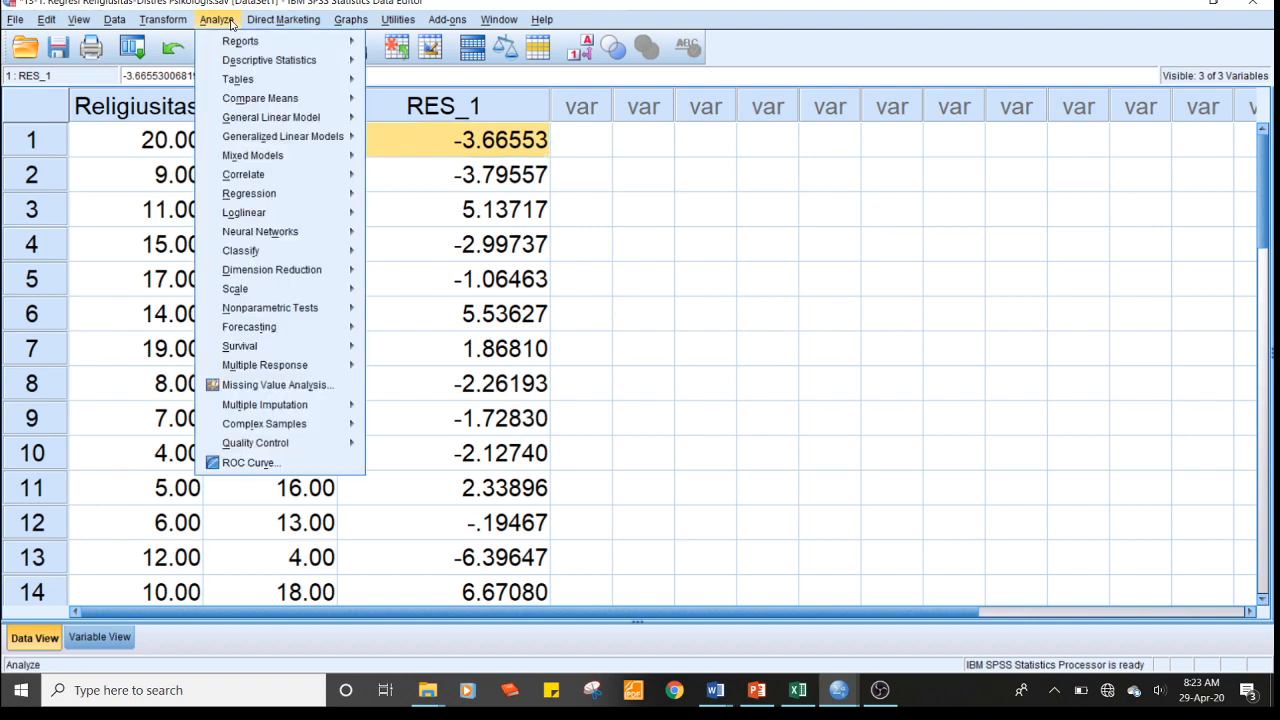
mouse_move(300, 60)
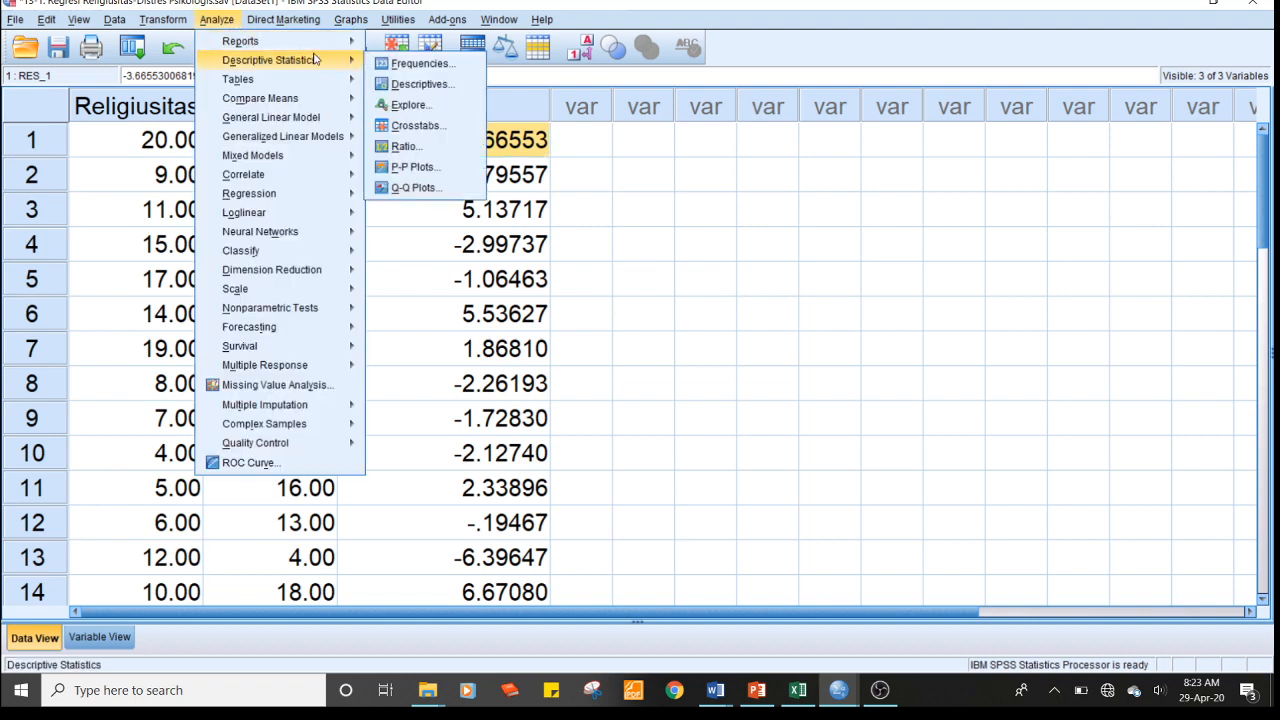
left_click(410, 104)
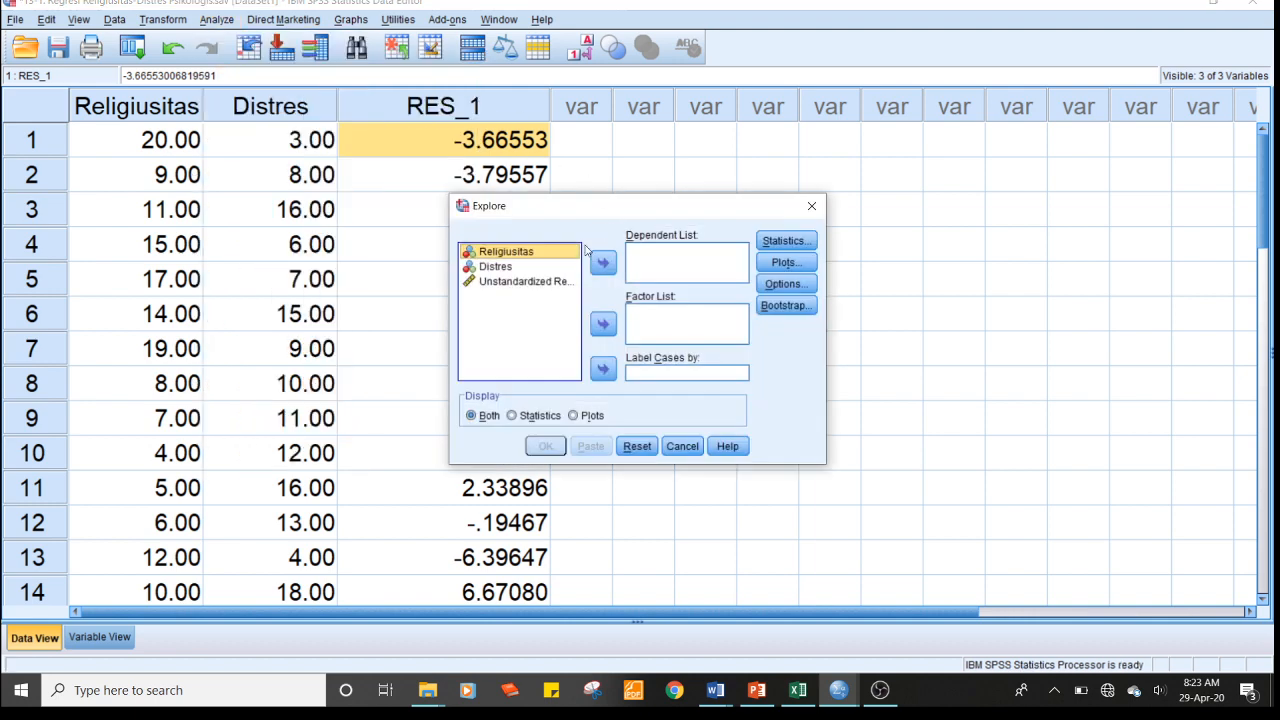
left_click(548, 283)
left_click(603, 262)
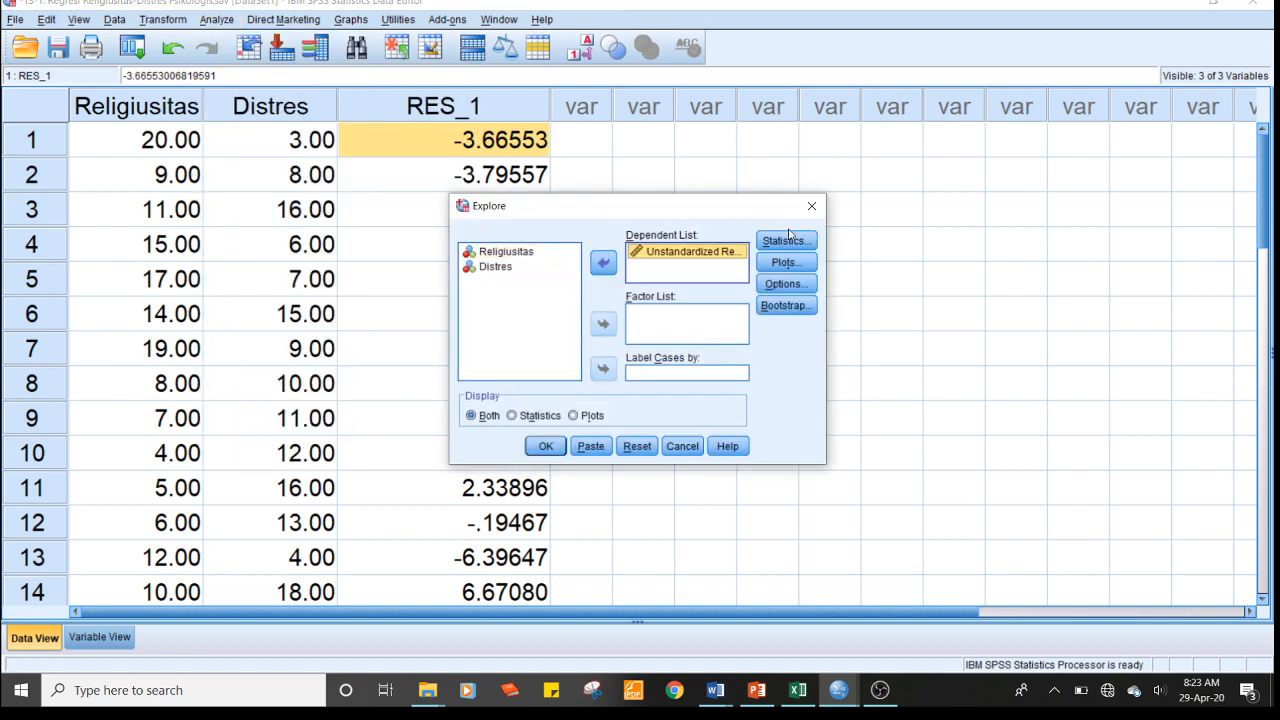
- Turn off the stem-and-leaf plot, enable normality plots with tests, and run the Explore analysis
left_click(784, 262)
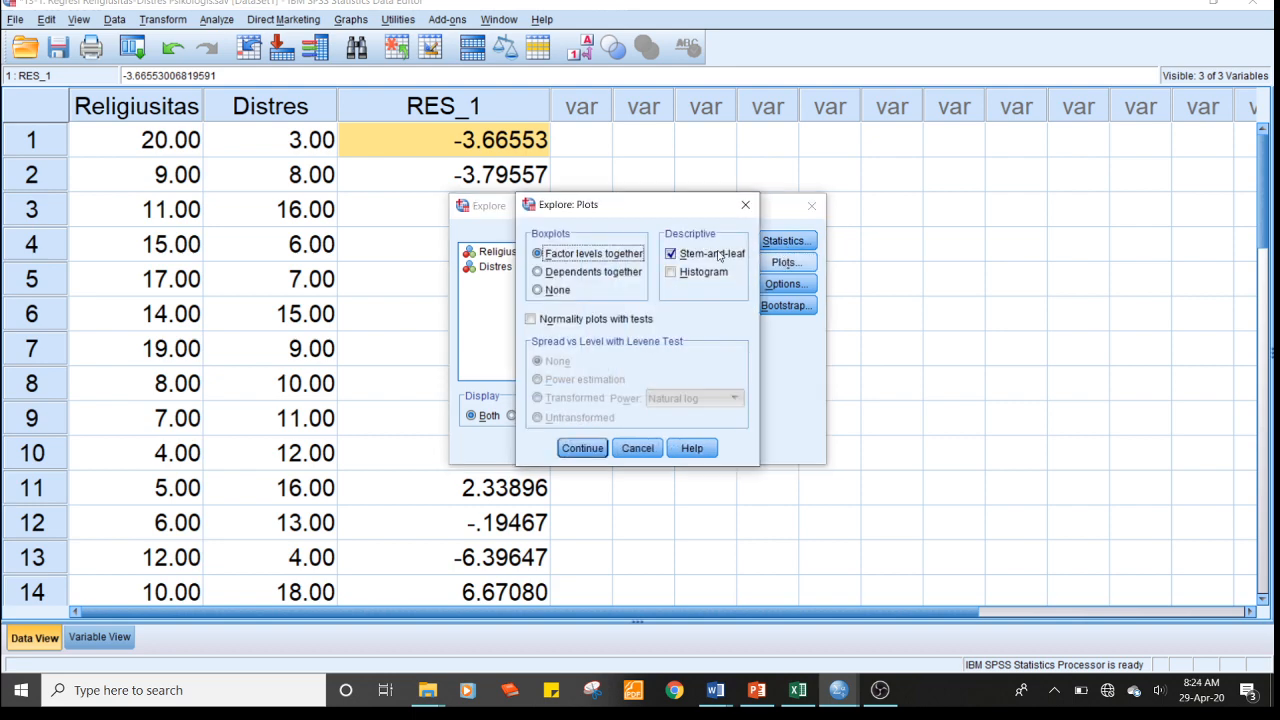
left_click(578, 321)
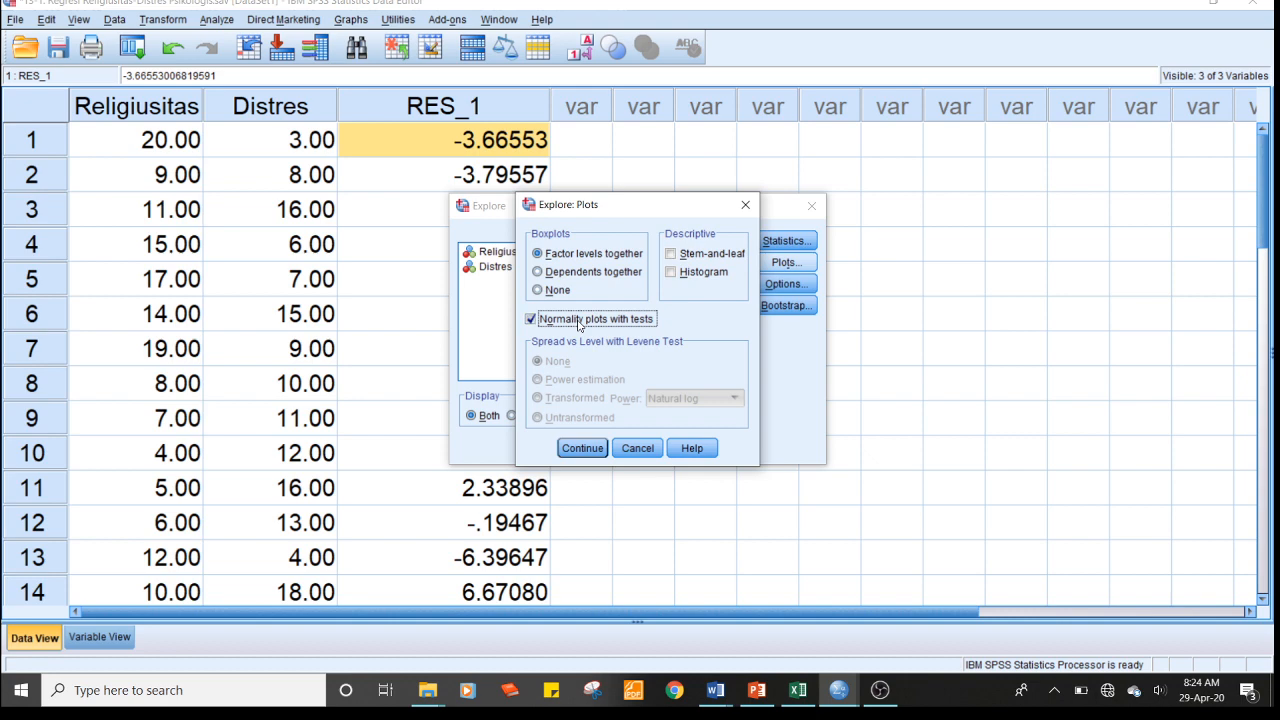
left_click(581, 449)
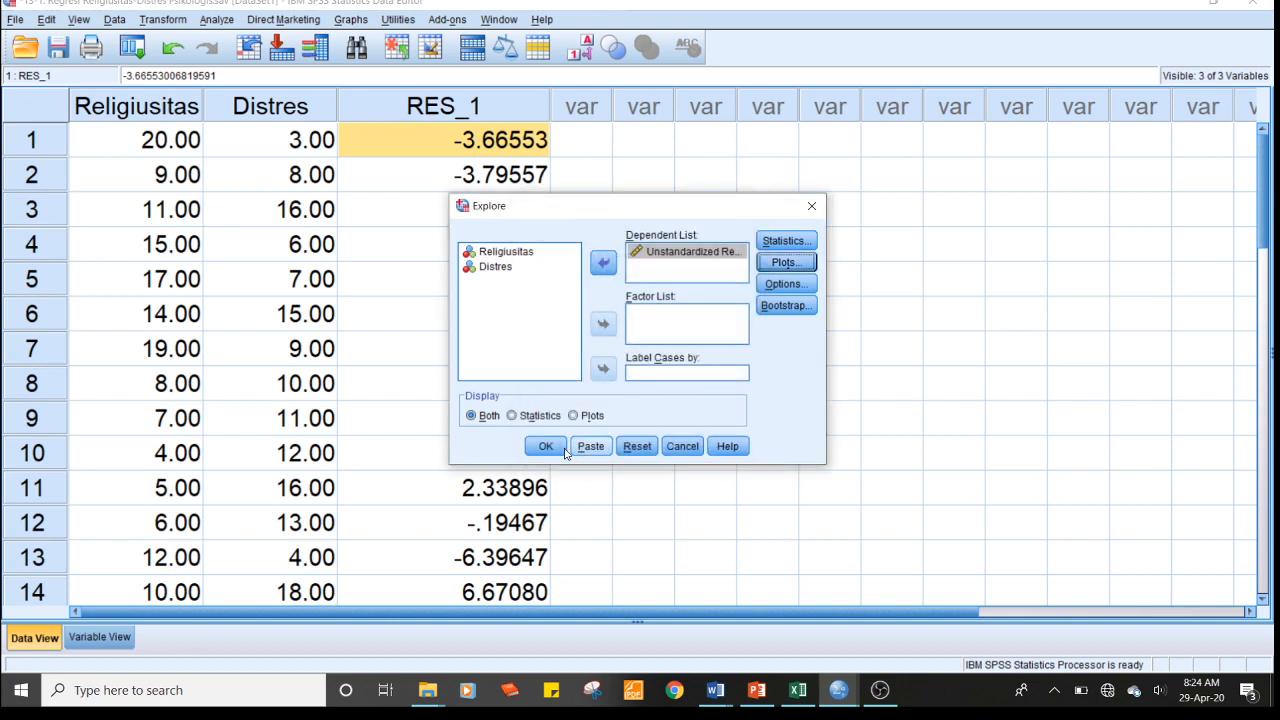
left_click(548, 450)
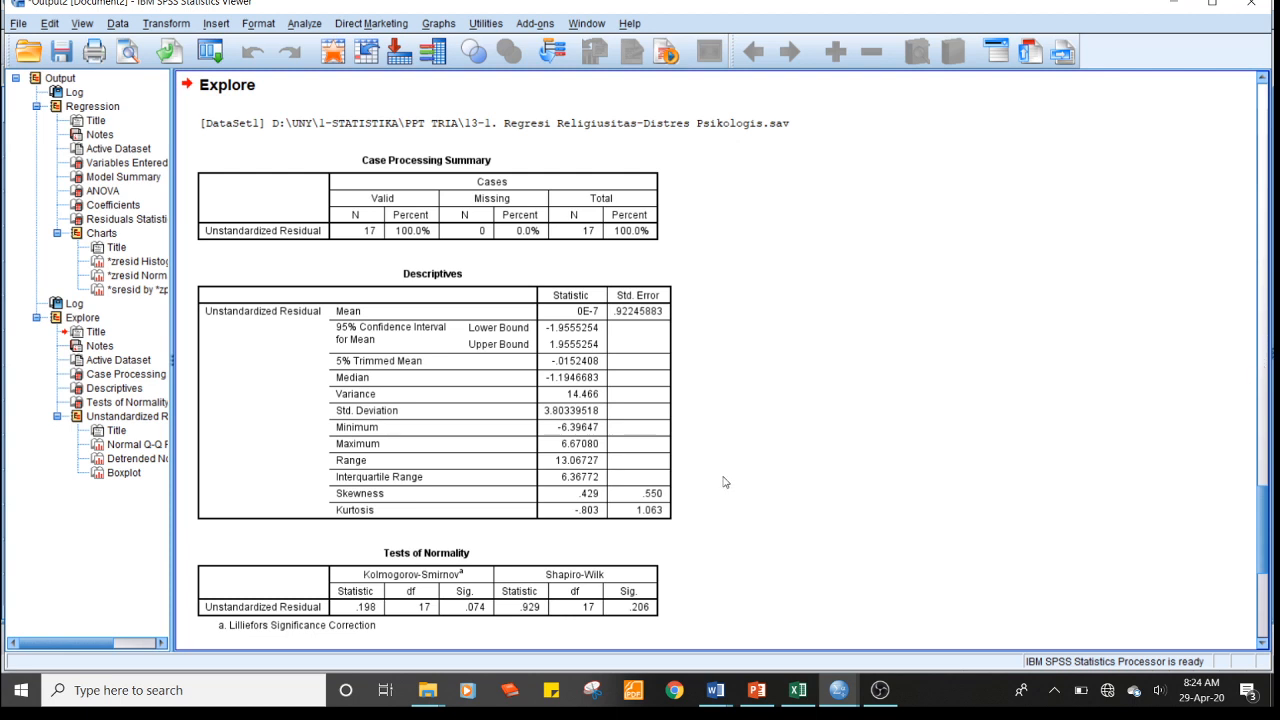
- Examine the Tests of Normality table and the normal Q-Q plot of the unstandardized residual
left_click(569, 598)
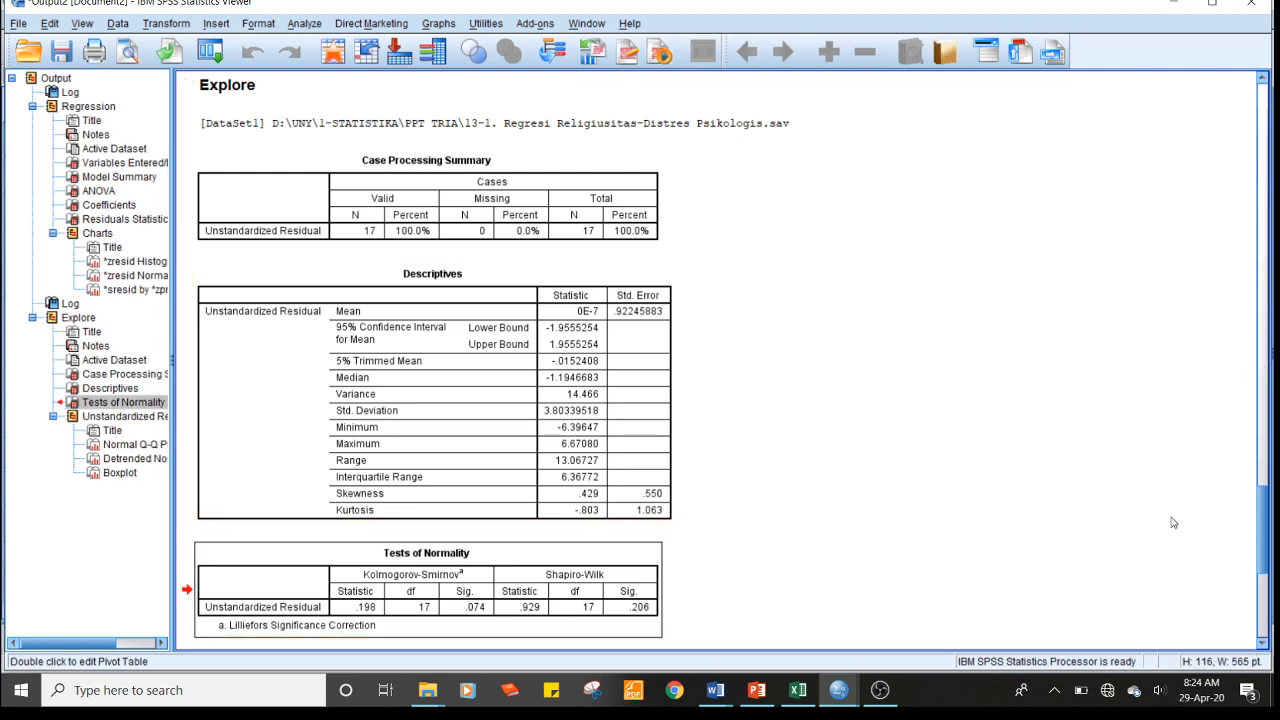
mouse_move(1268, 505)
left_mouse_down()
mouse_move(1265, 540)
mouse_move(1265, 505)
left_mouse_up()
left_click(586, 384)
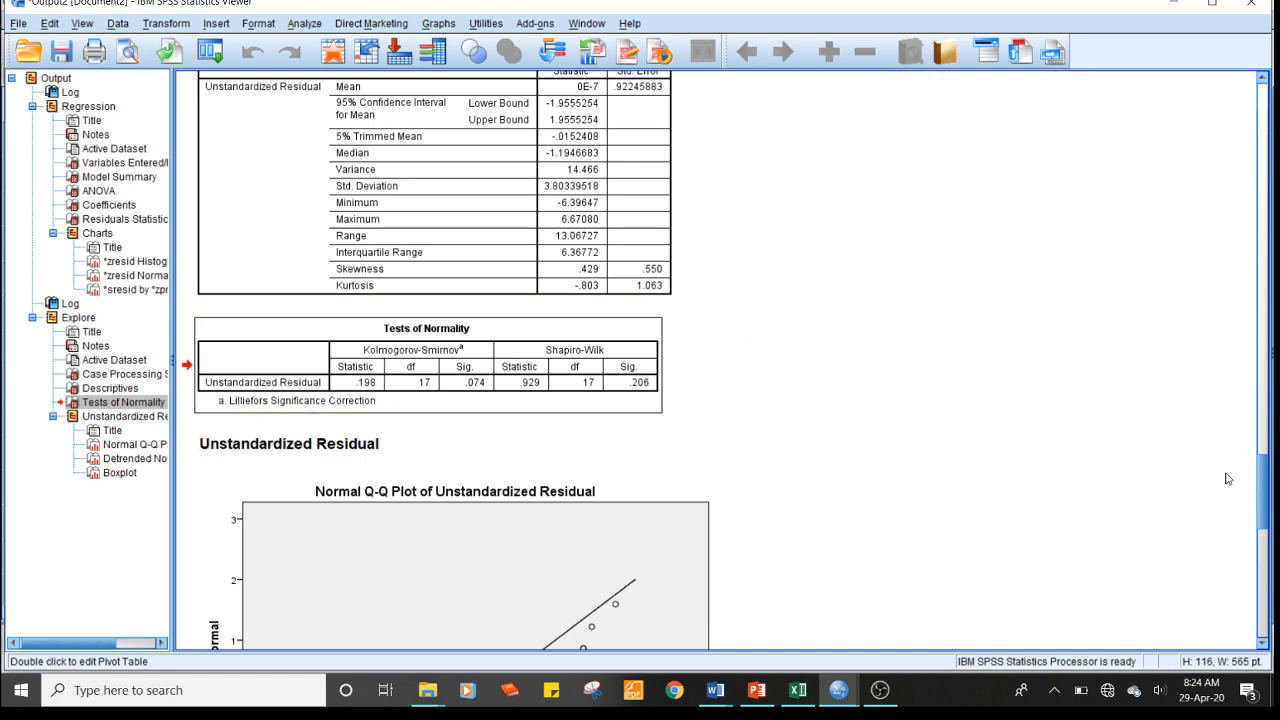
mouse_move(1262, 494)
left_mouse_down()
mouse_move(1267, 635)
mouse_move(1251, 500)
left_mouse_up()
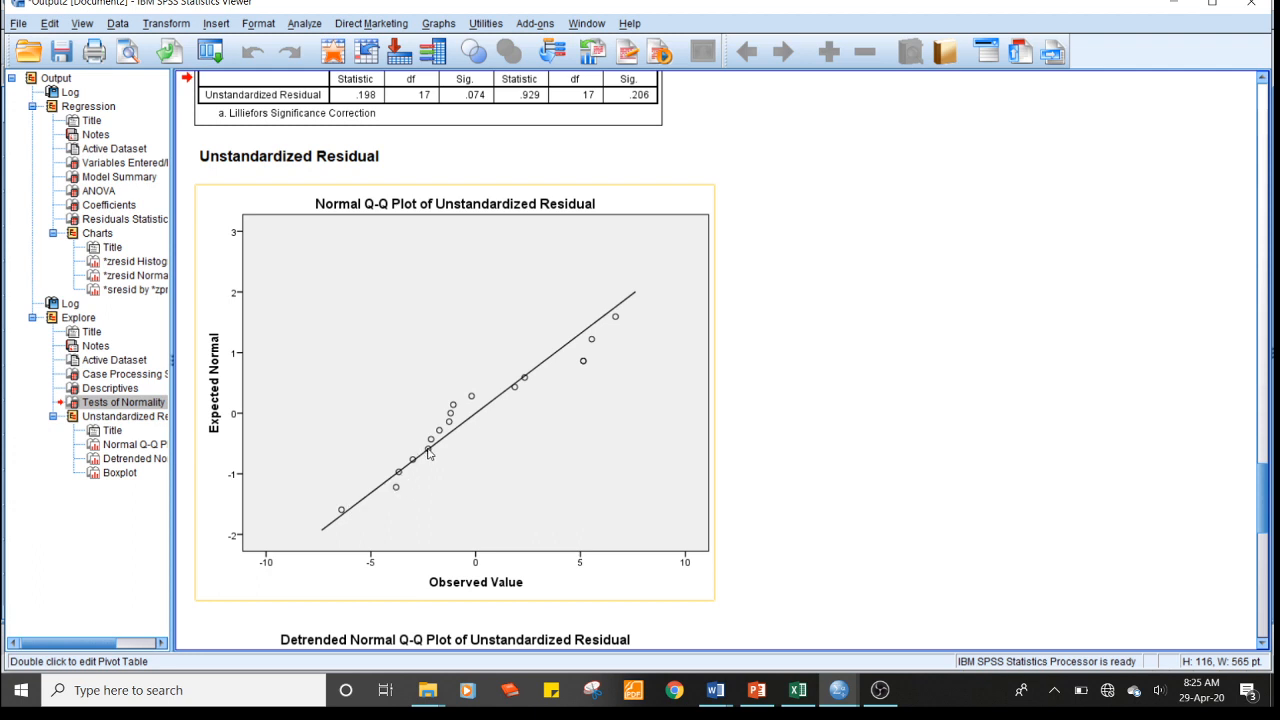
left_click(835, 308)
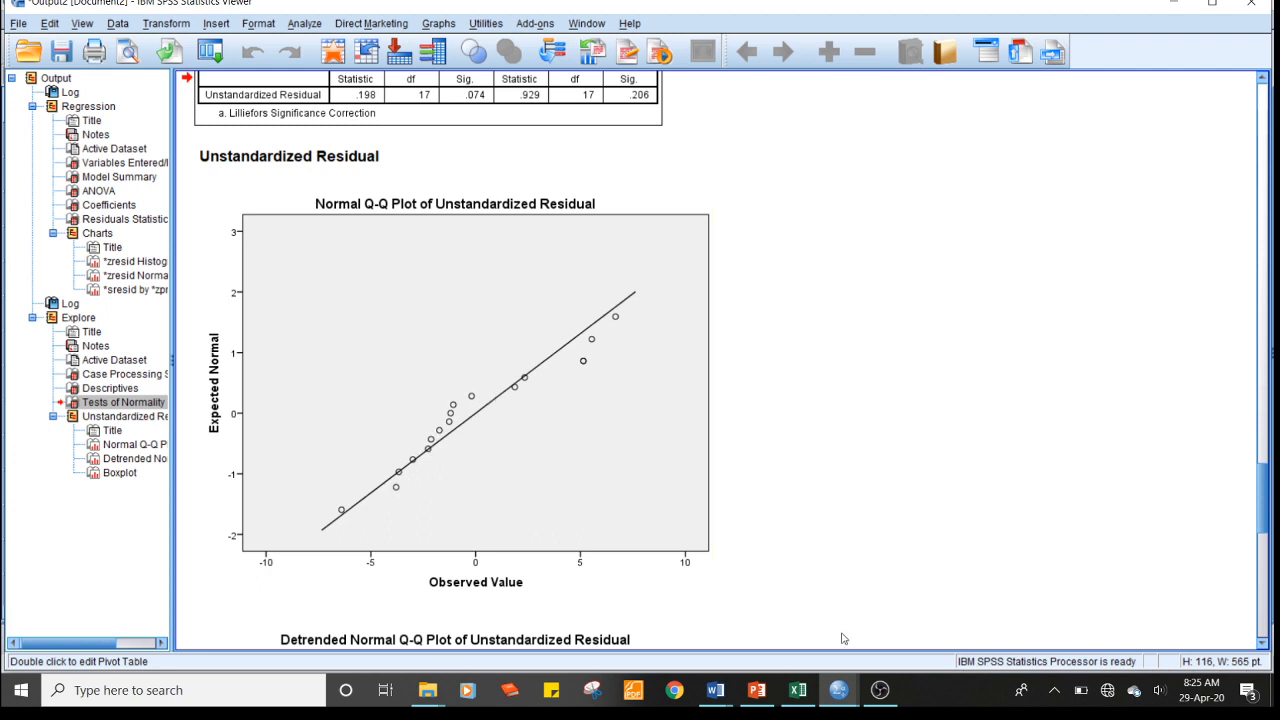
- Switch back to the data editor to look at the RES_1 column beside the original variables
mouse_move(842, 690)
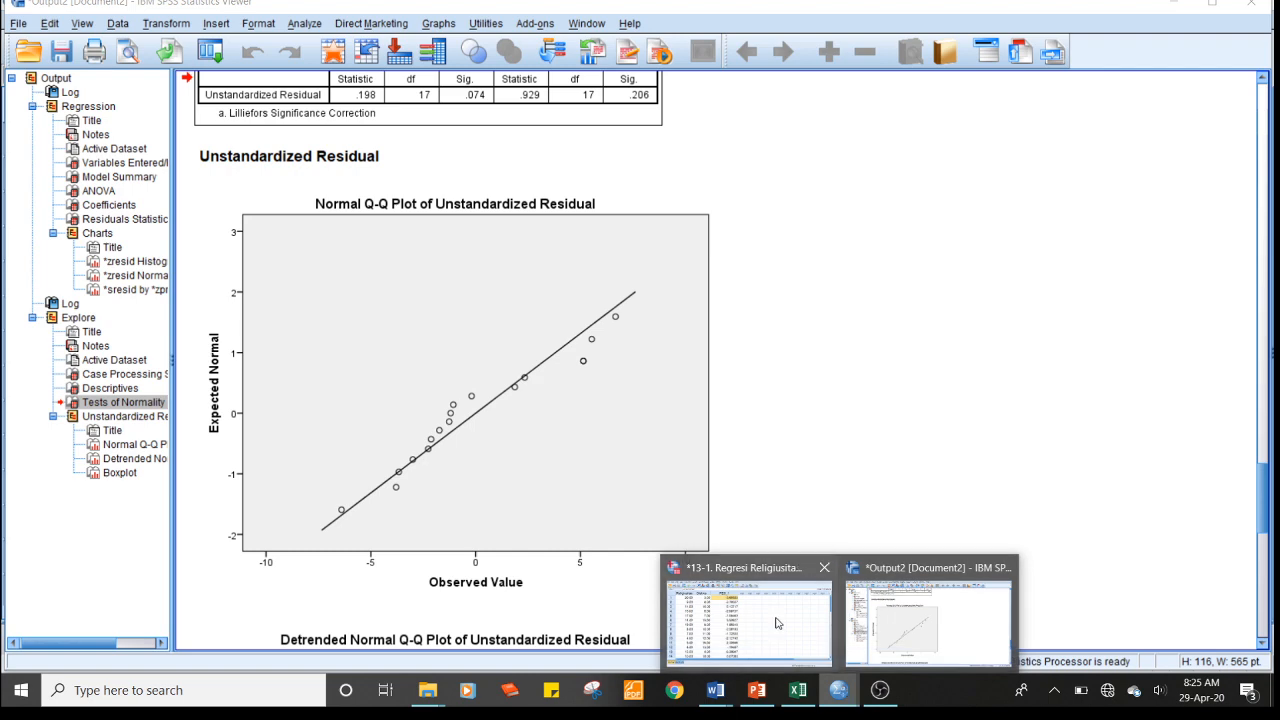
left_click(778, 620)
left_click(568, 293)
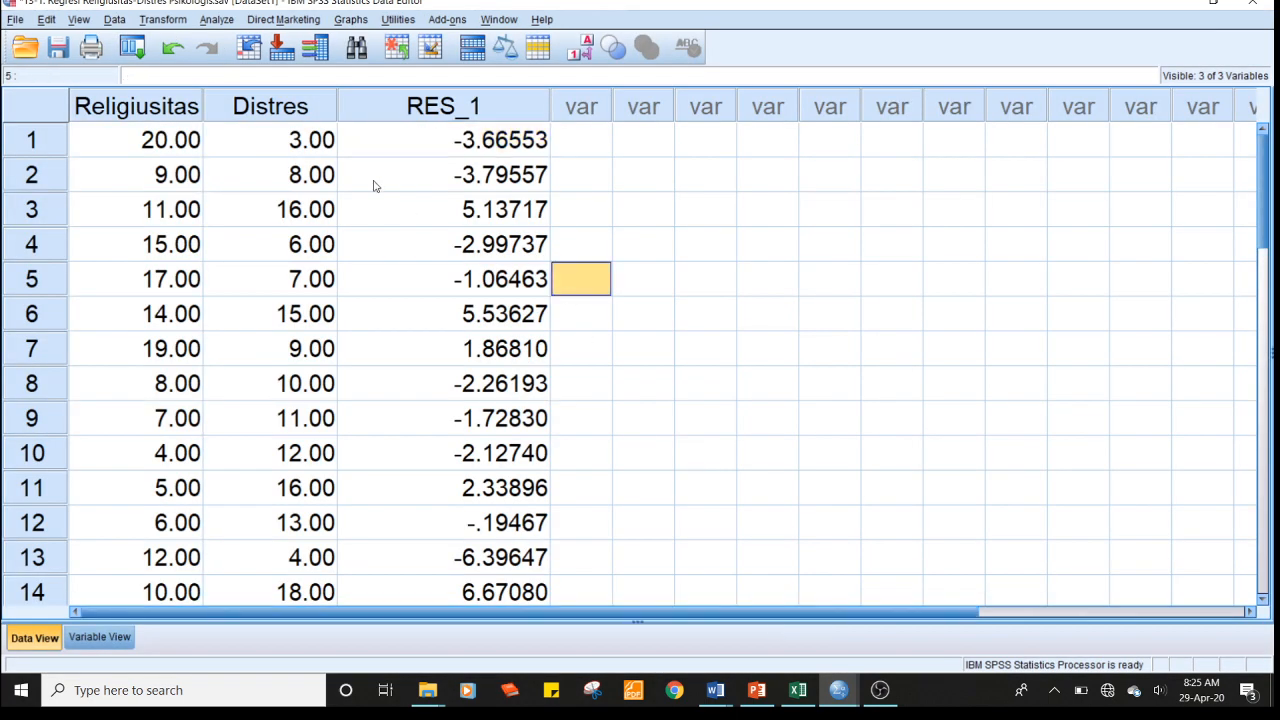
left_click(351, 173)
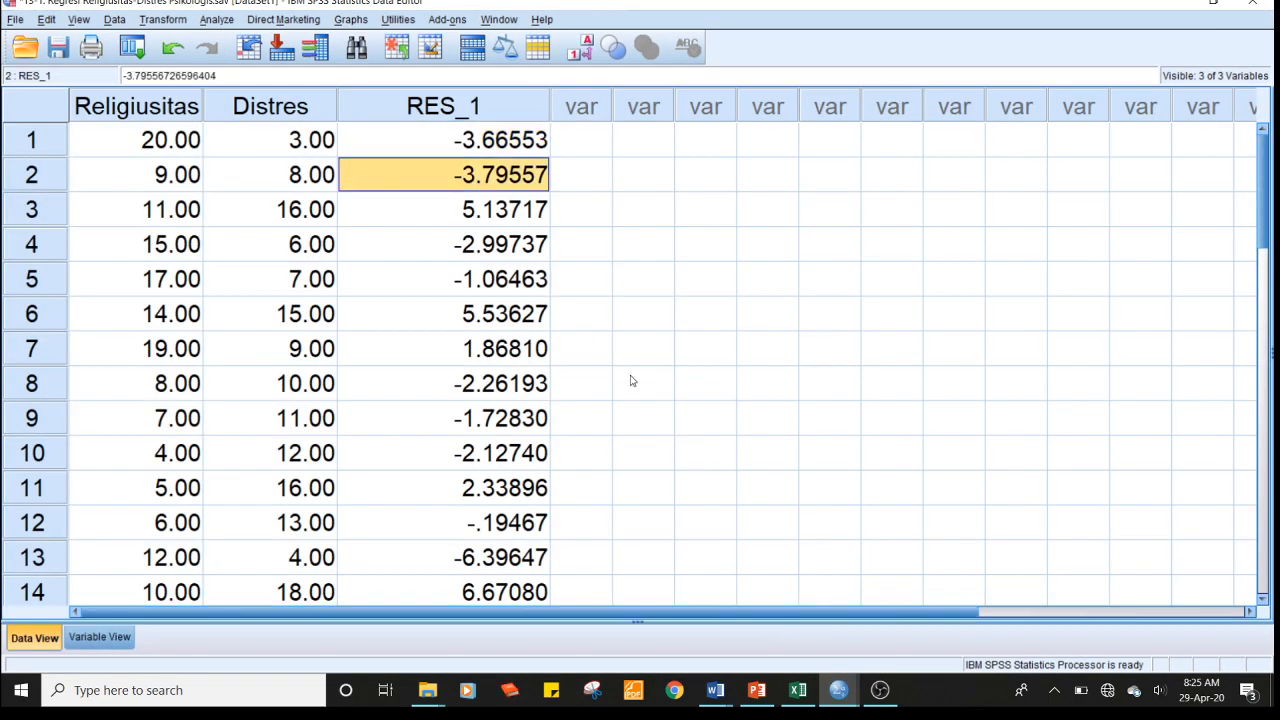
- Switch to the PowerPoint presentation and go through the SPSS regression slides to the Model Summary output slide
left_click(760, 692)
left_click(169, 566)
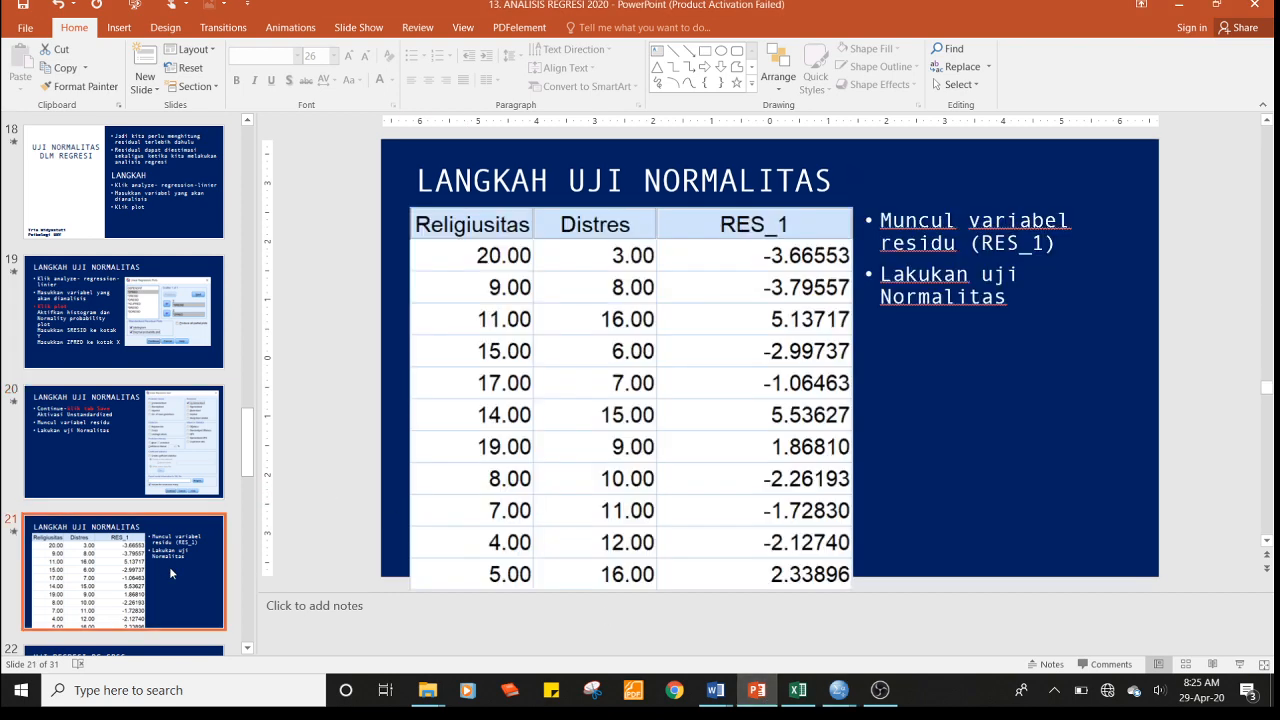
key("Down")
key("Down")
key("Down")
key("Down")
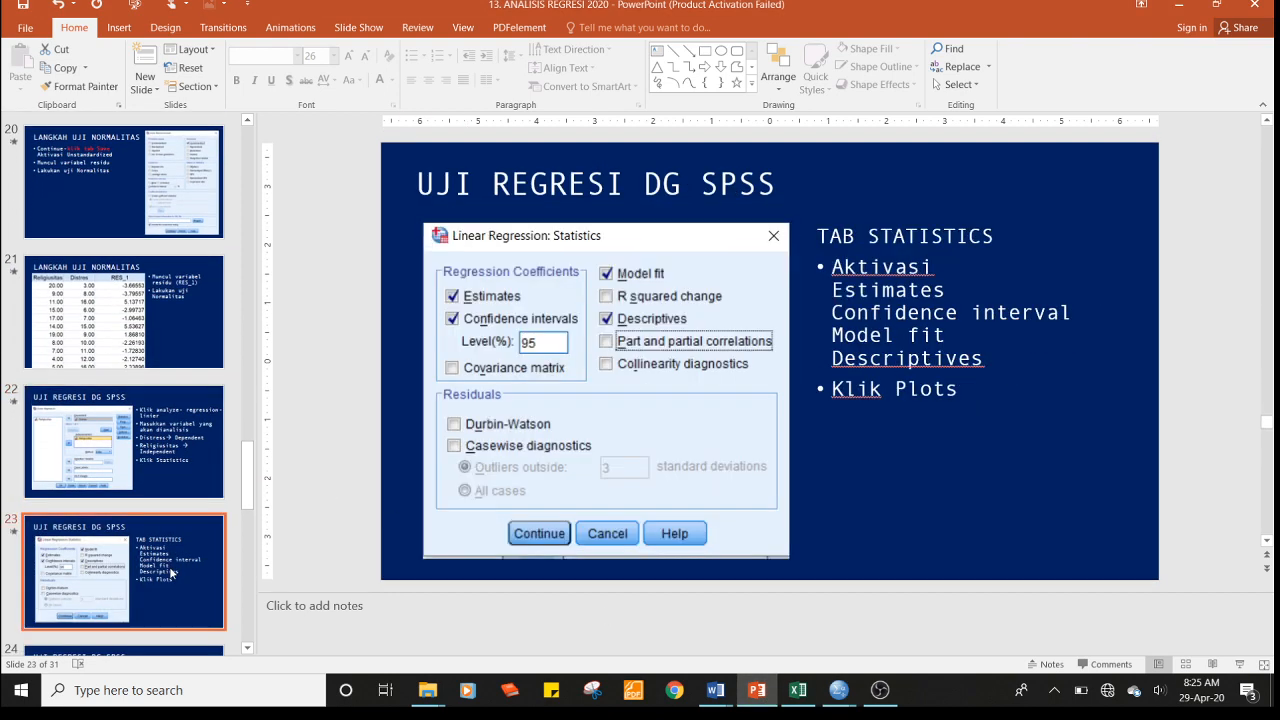
key("Down")
key("Down")
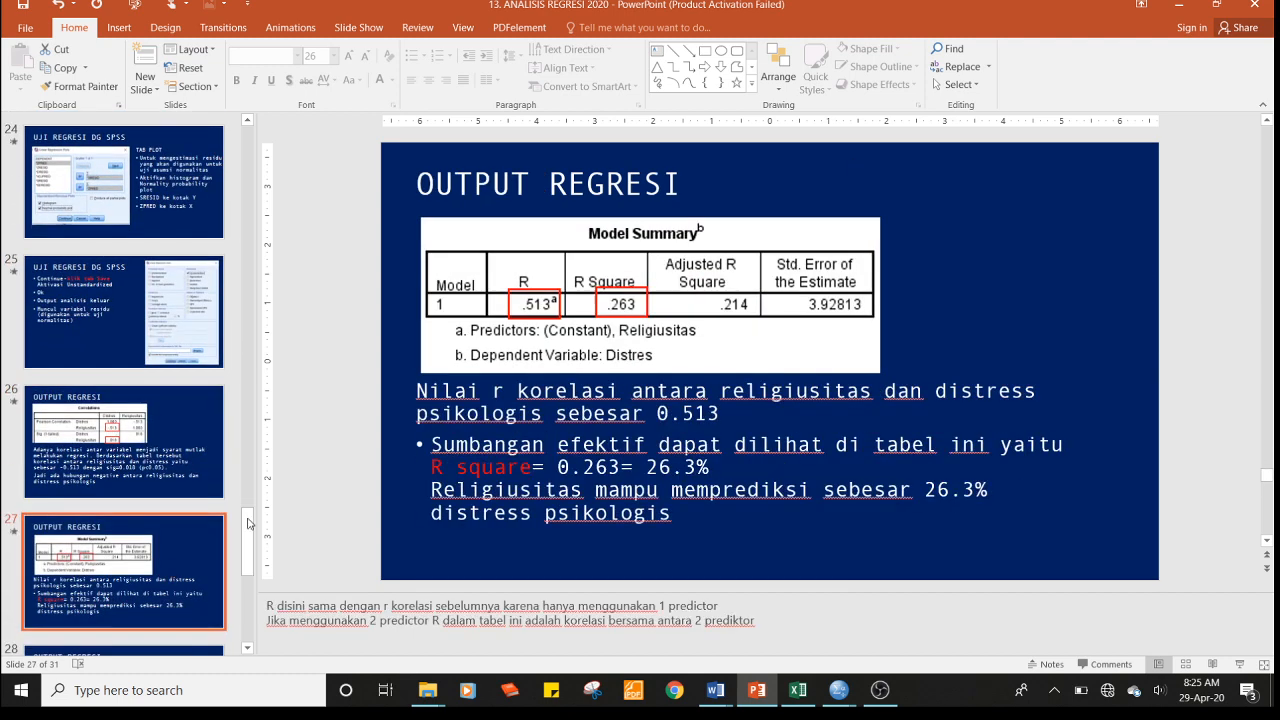
- Switch to the SPSS data editor and select the first RES_1 value
mouse_move(840, 706)
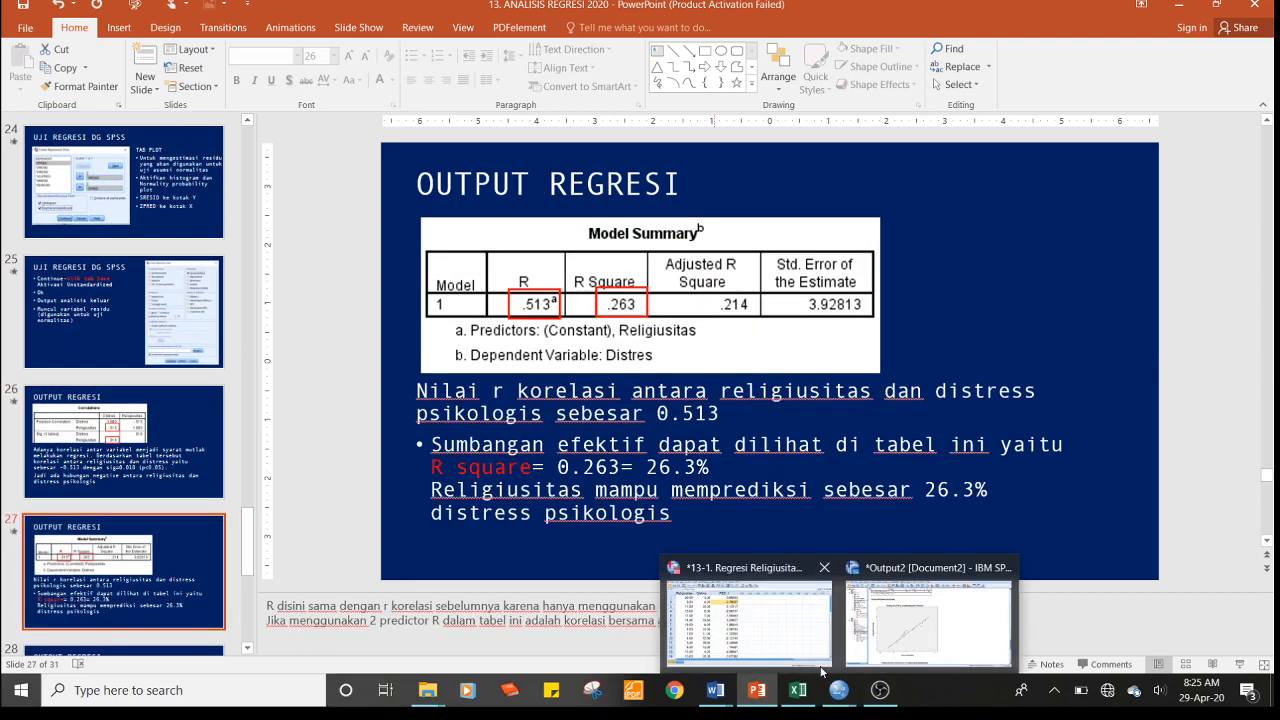
left_click(795, 638)
left_click(588, 226)
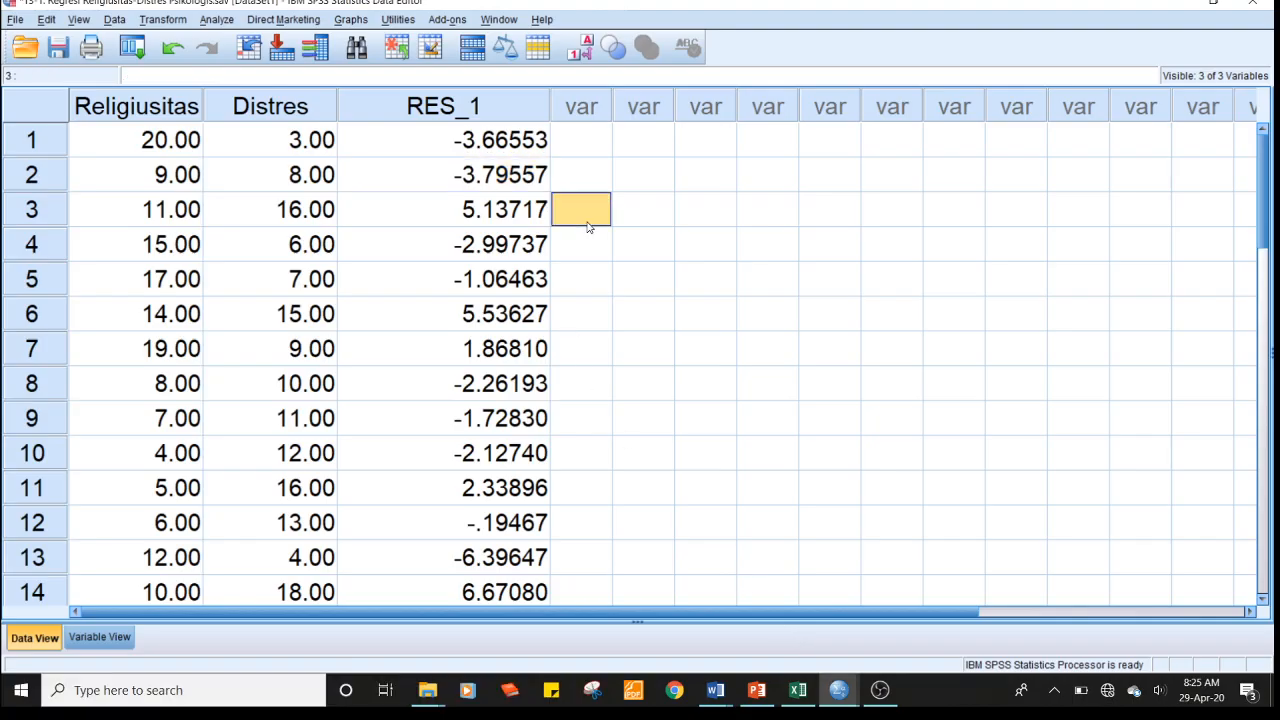
left_click(412, 152)
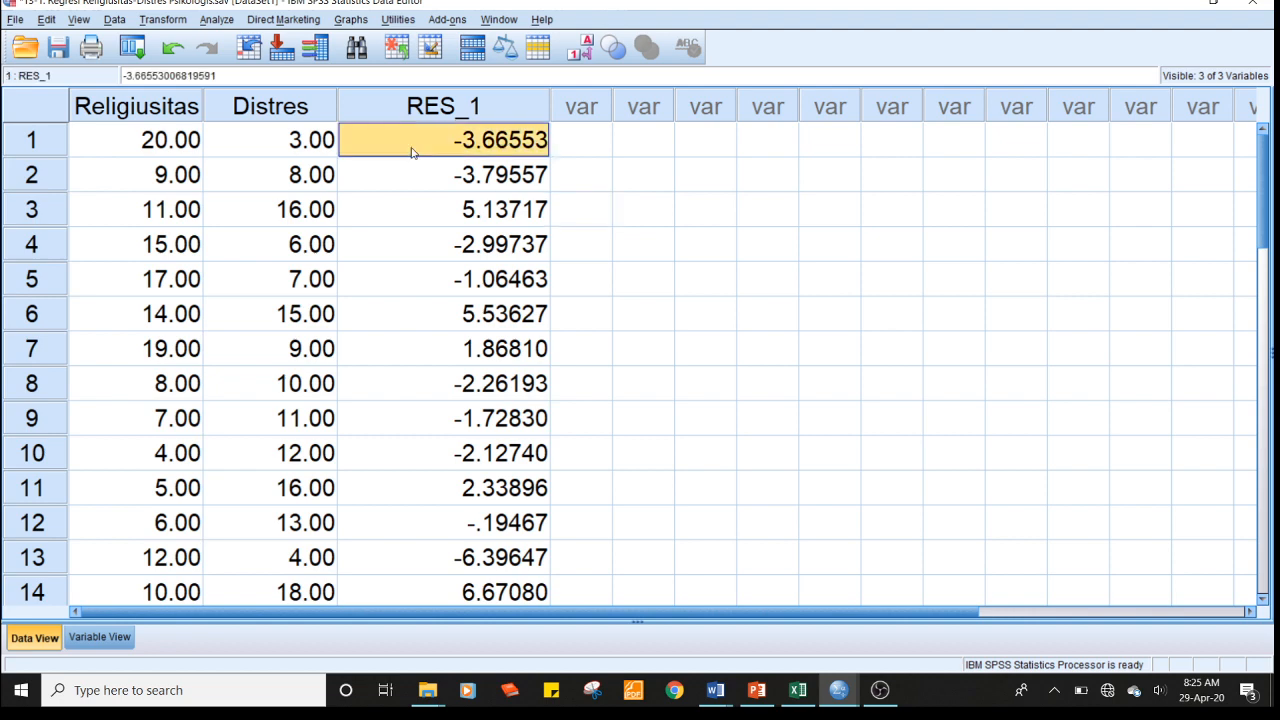
- Add 95% confidence intervals and descriptives to the statistics for the linear regression of Distres on Religiusitas
left_click(215, 20)
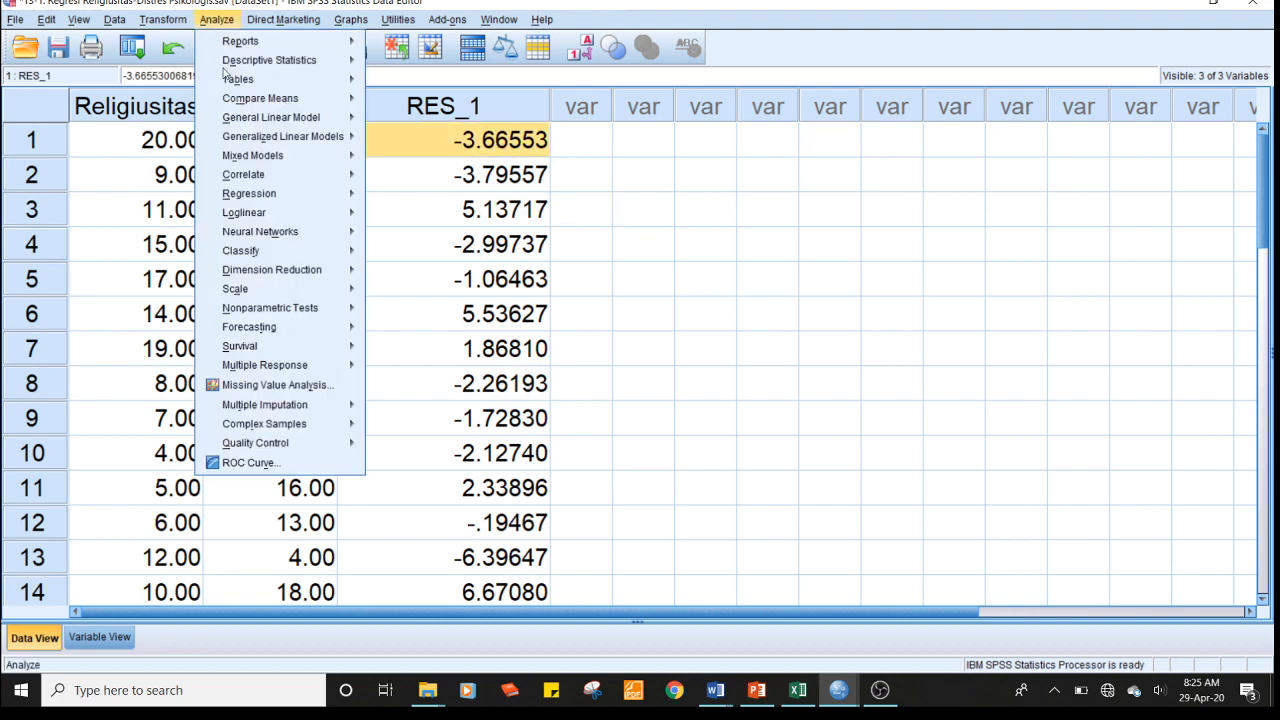
mouse_move(283, 193)
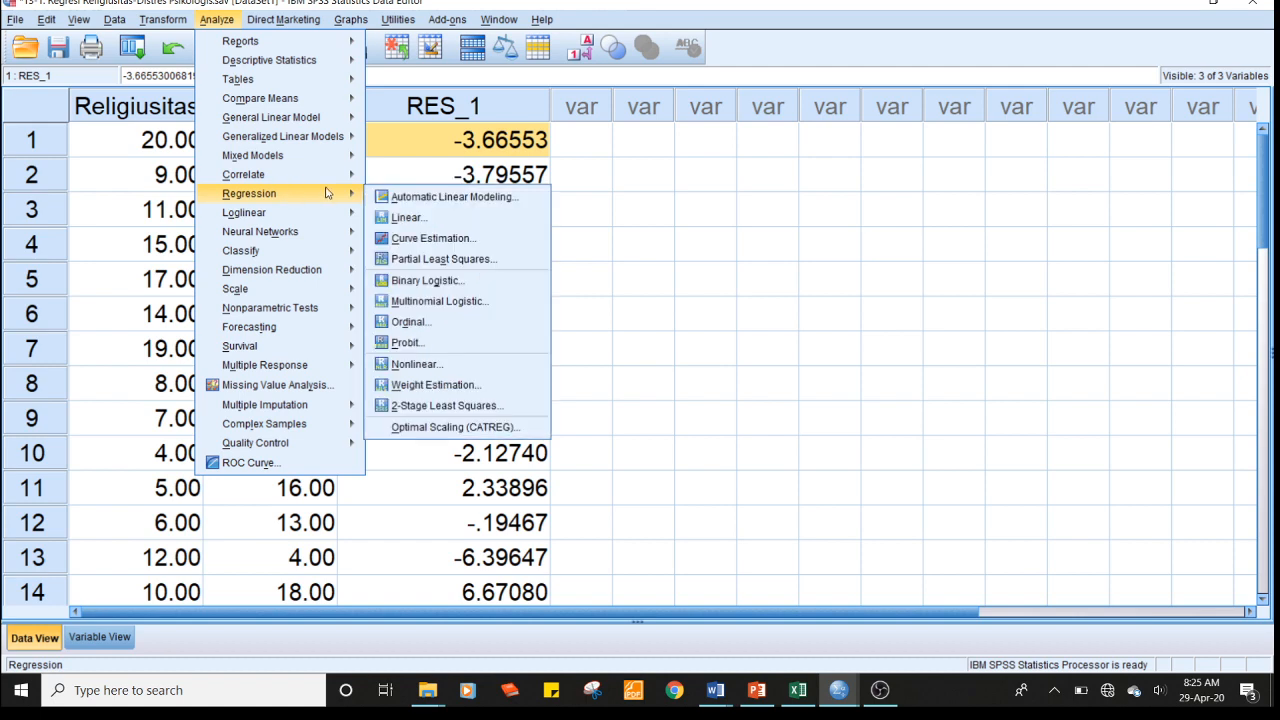
left_click(405, 219)
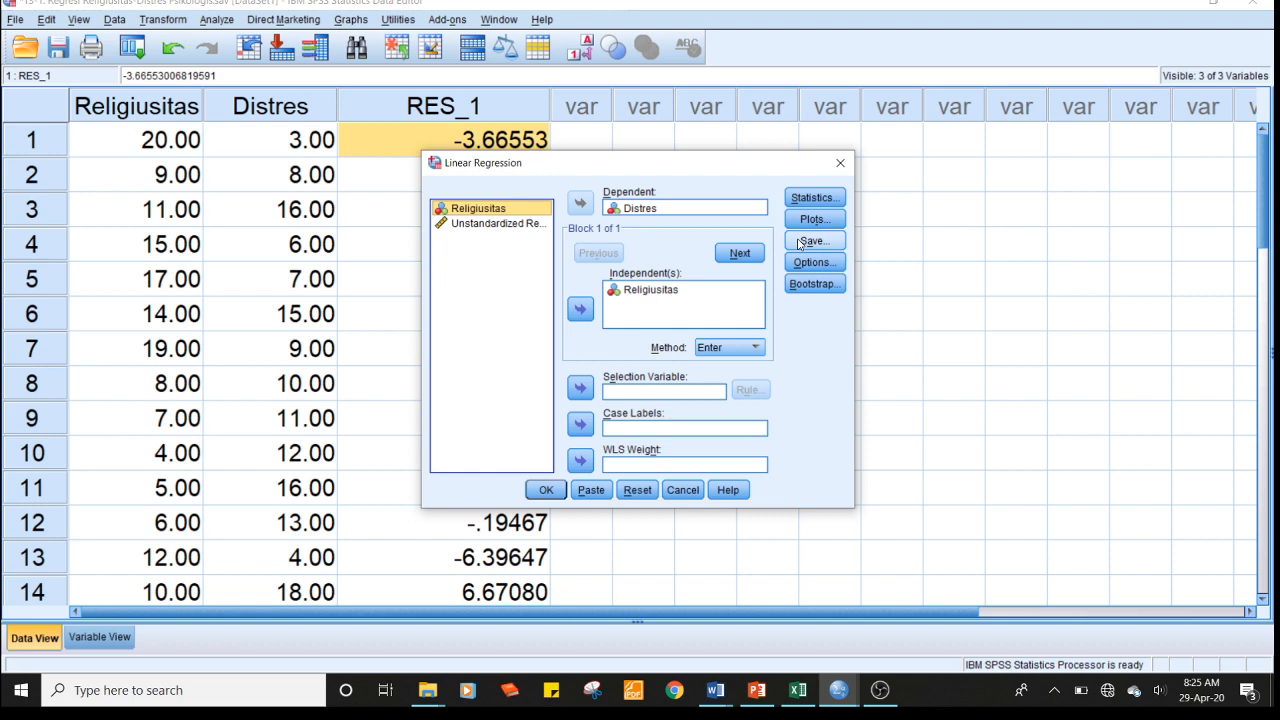
left_click(814, 206)
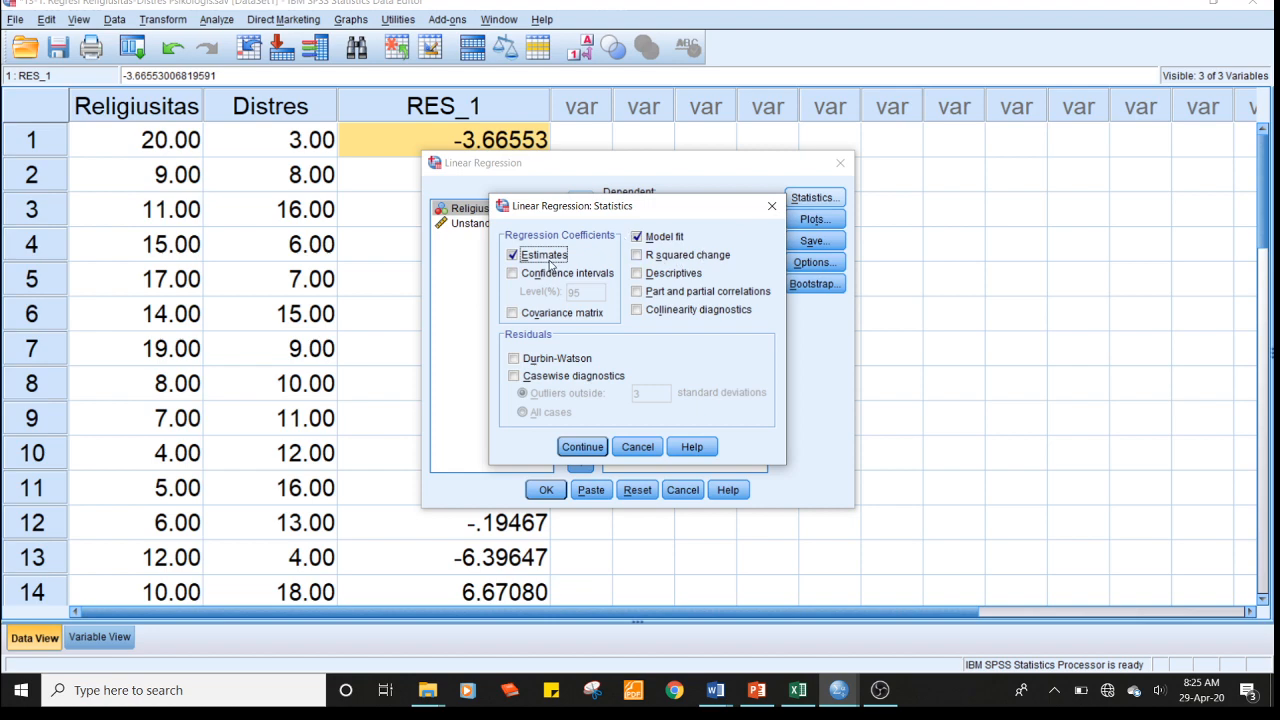
left_click(560, 274)
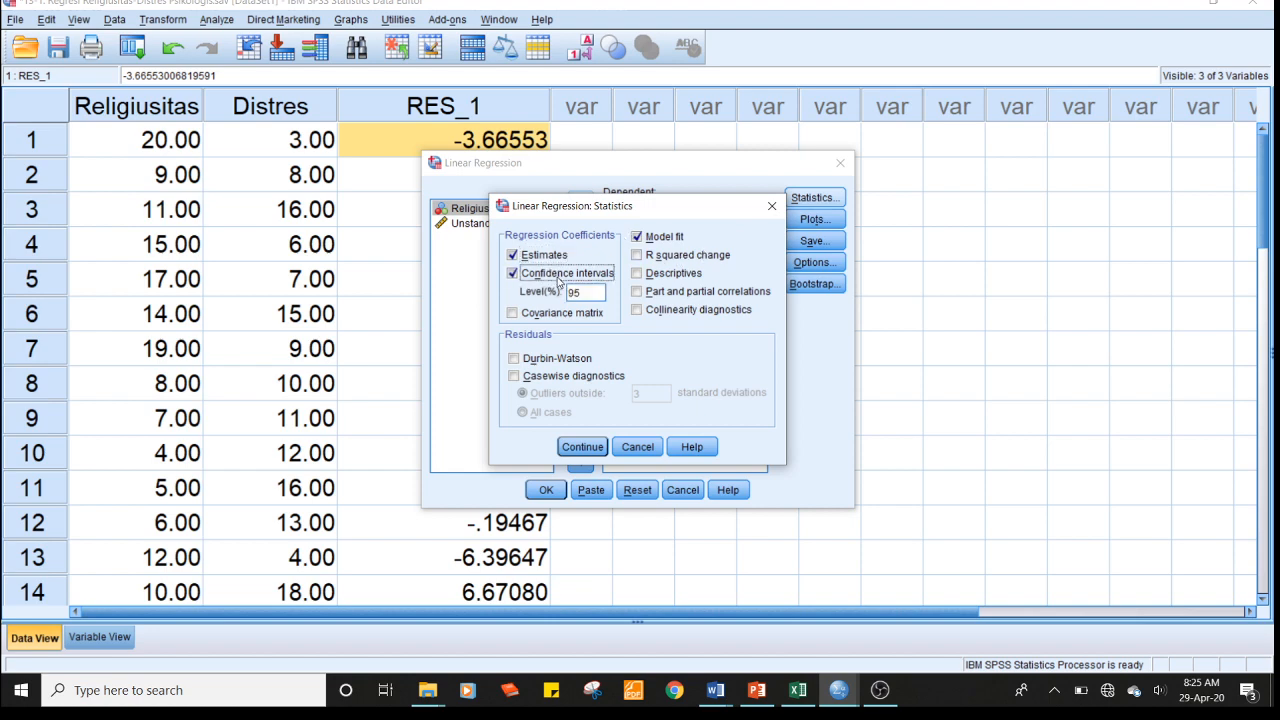
left_click(660, 282)
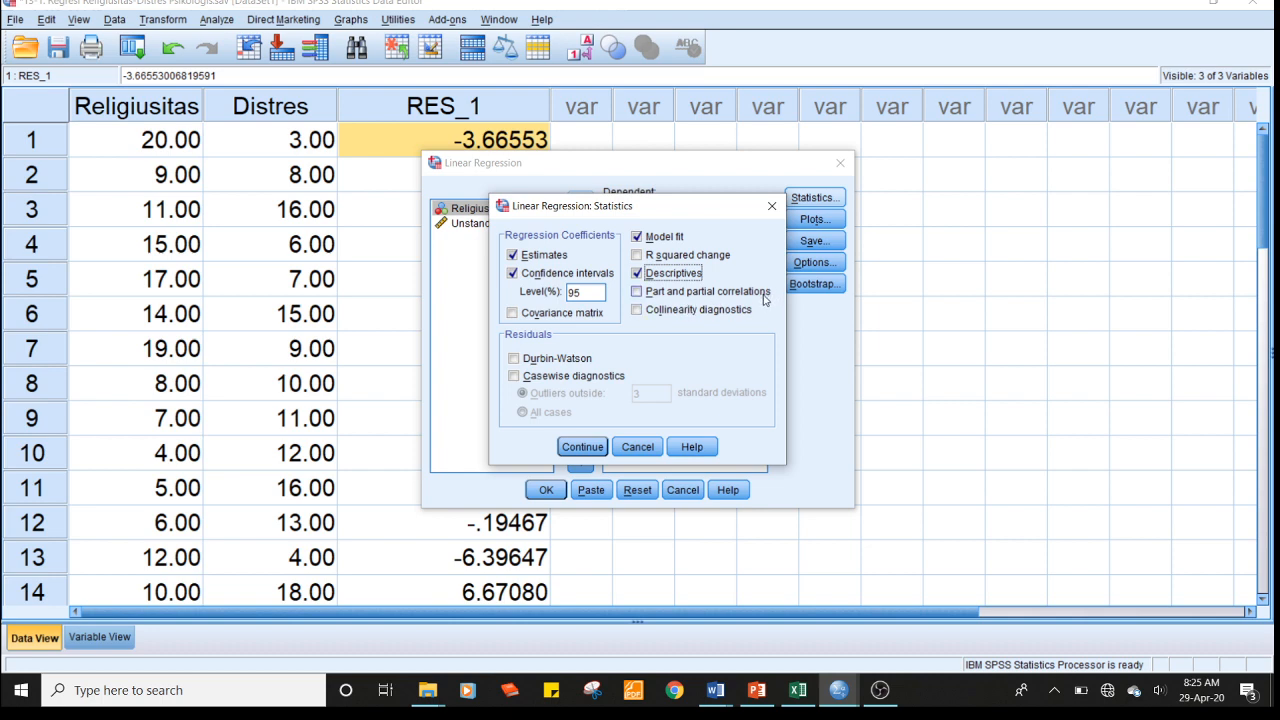
left_click(592, 448)
- Check the linear regression's plot, residual-saving and stepping options, and run the analysis
left_click(818, 222)
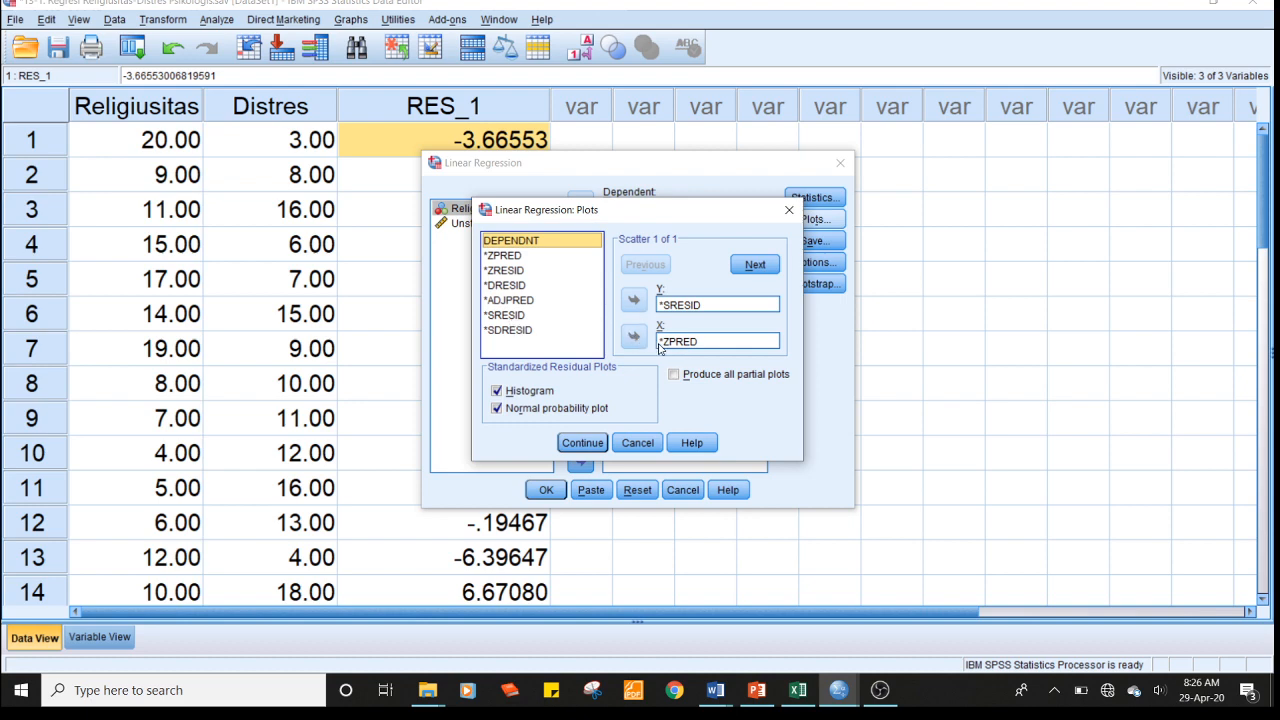
left_click(583, 443)
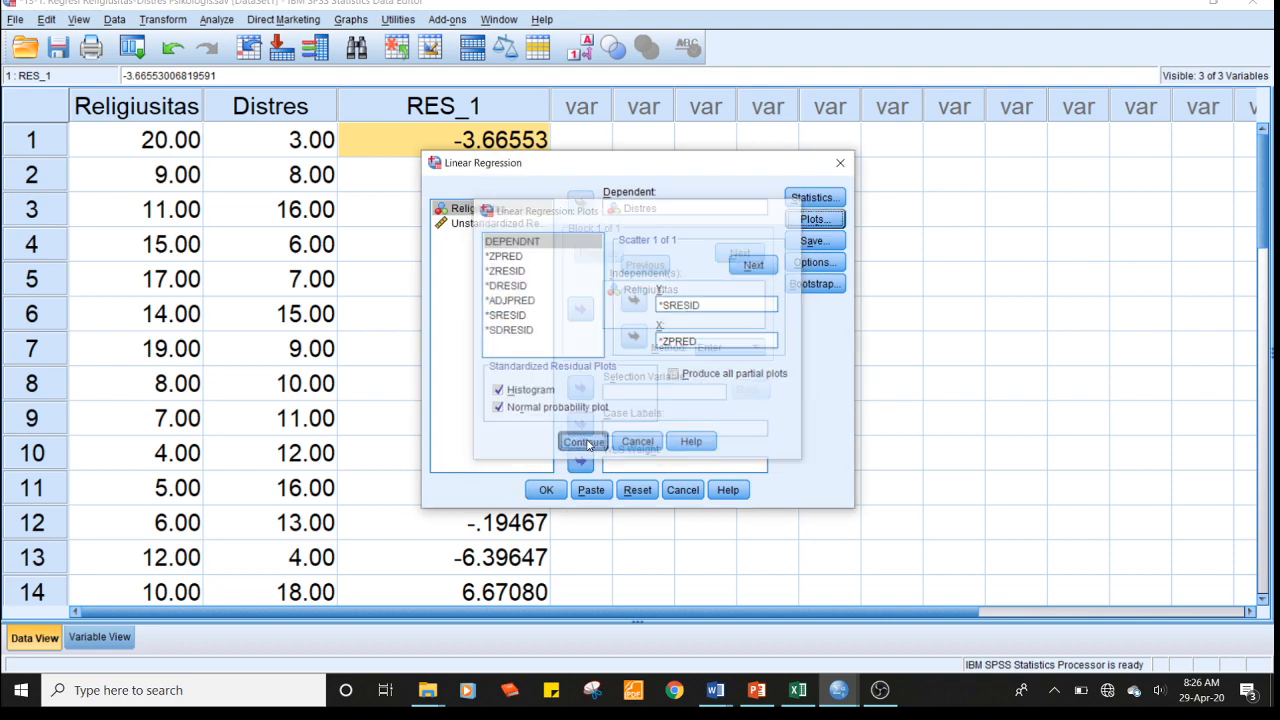
left_click(814, 241)
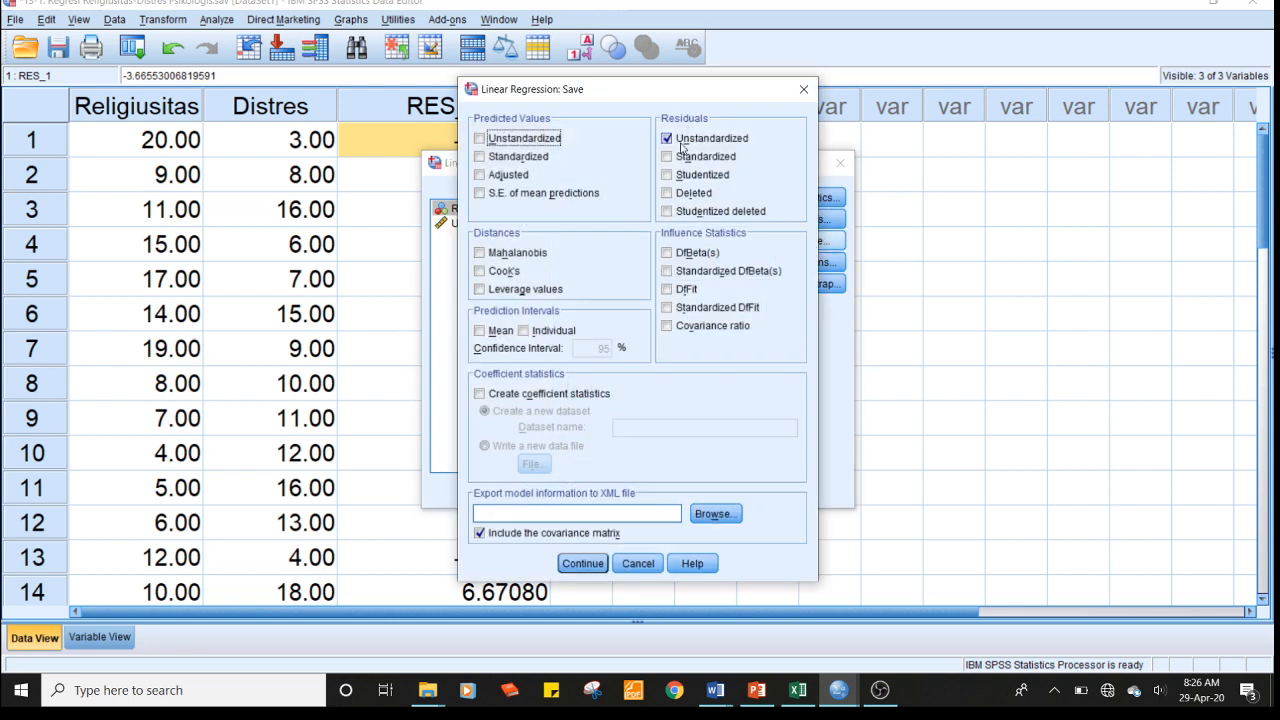
left_click(583, 563)
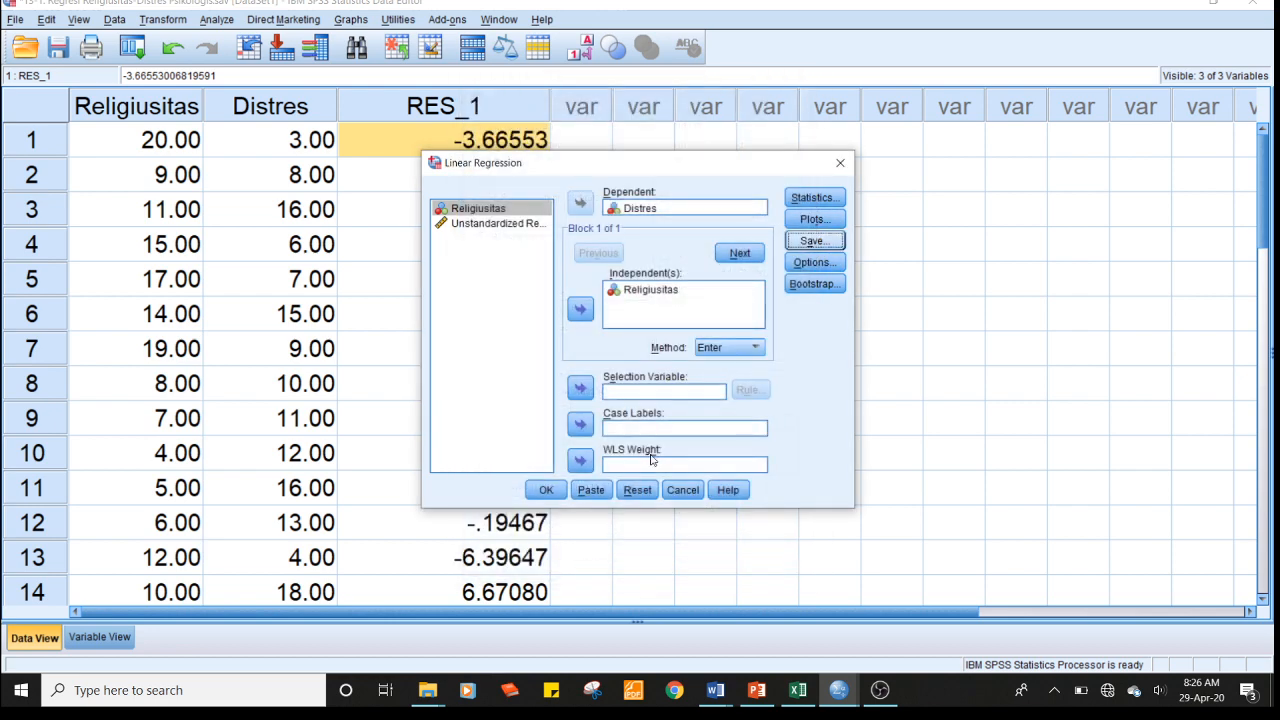
left_click(814, 262)
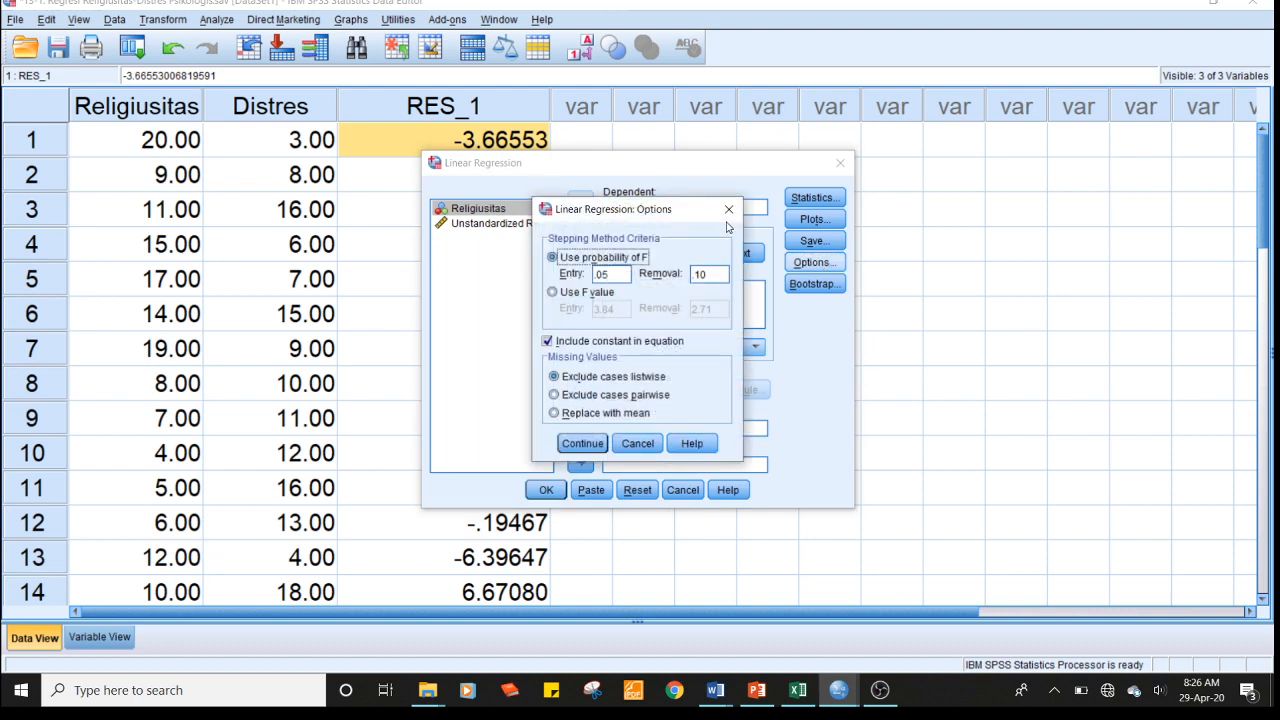
left_click(728, 210)
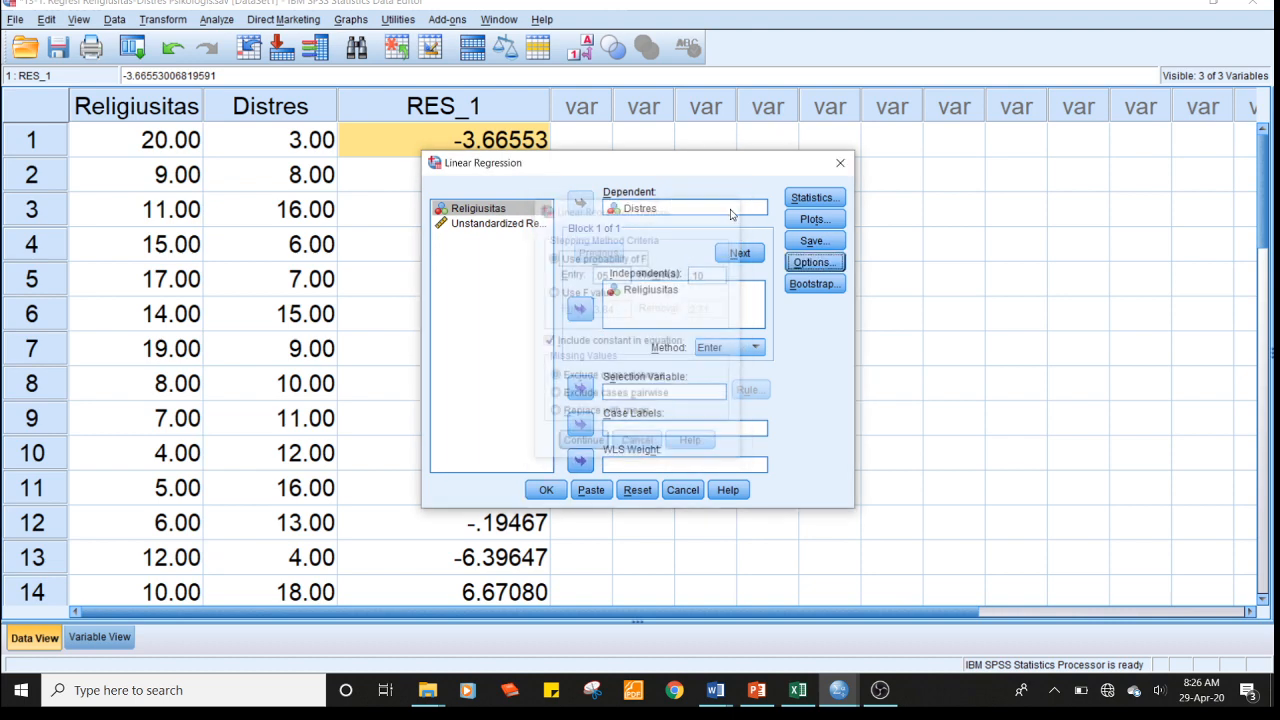
left_click(555, 493)
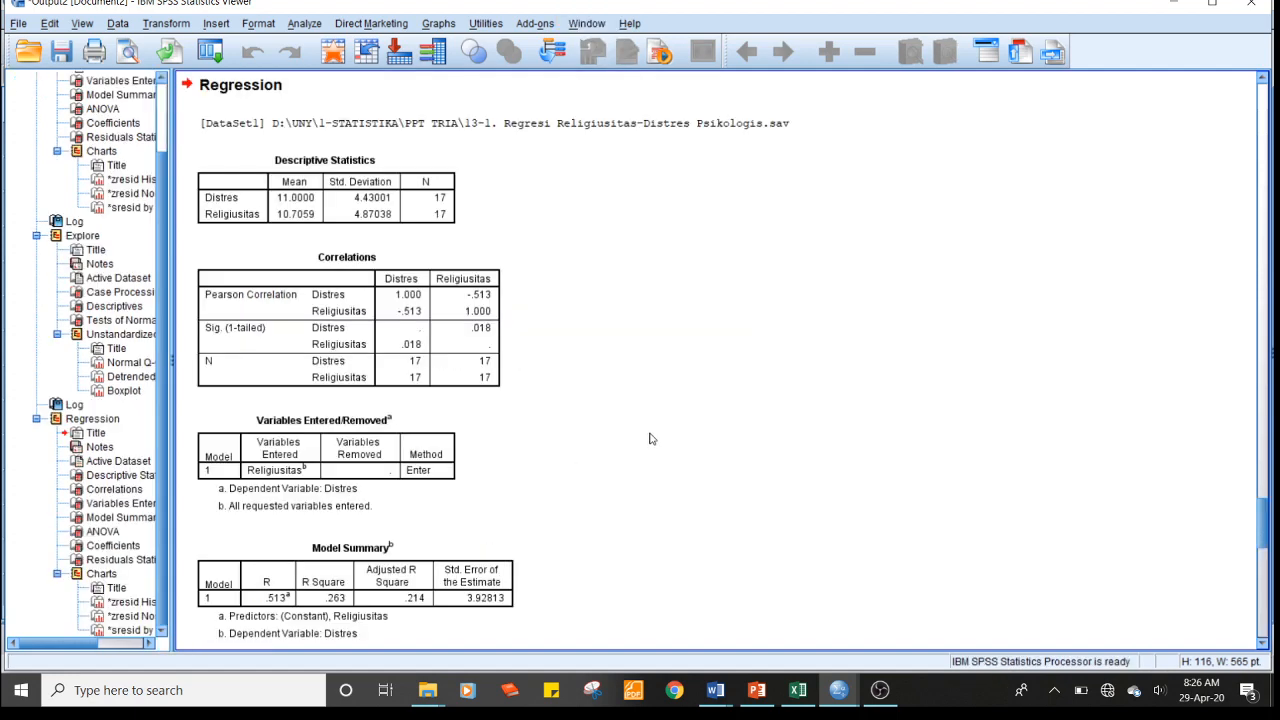
- Examine the Descriptive Statistics, Correlations, Variables Entered/Removed and Model Summary tables in the new regression output
left_click_drag(1261, 528, 1261, 526)
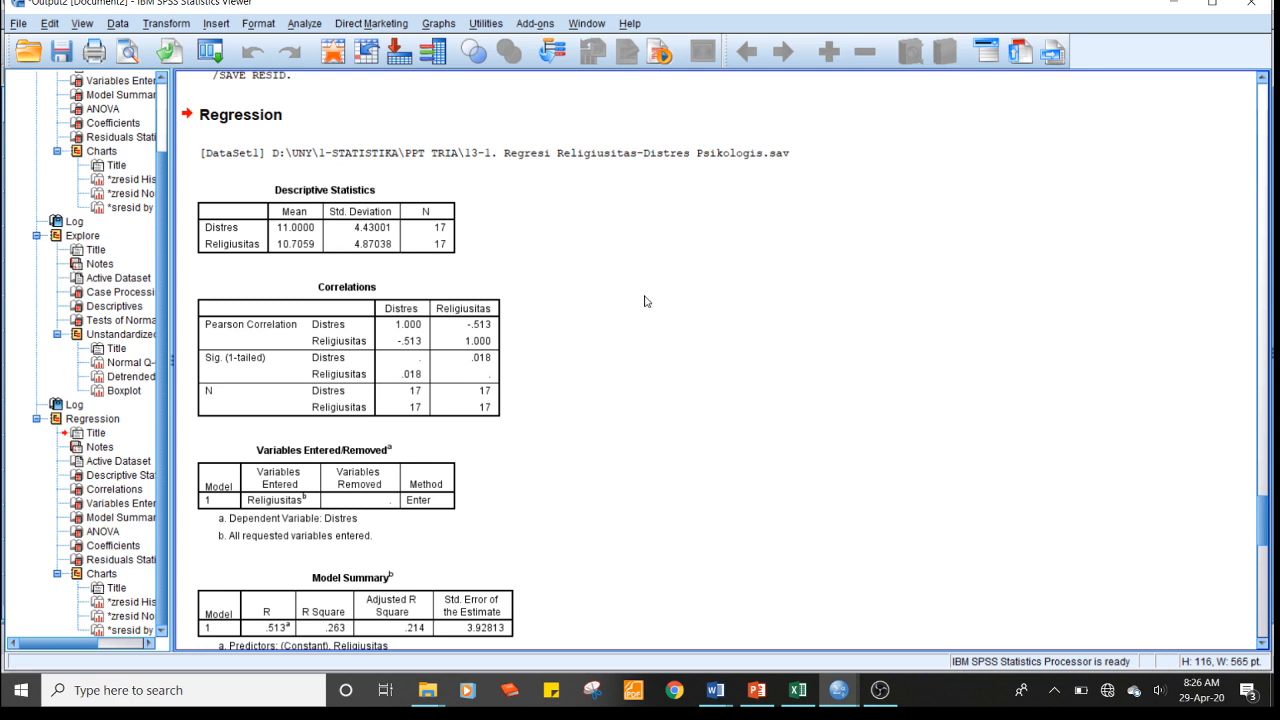
left_click(366, 229)
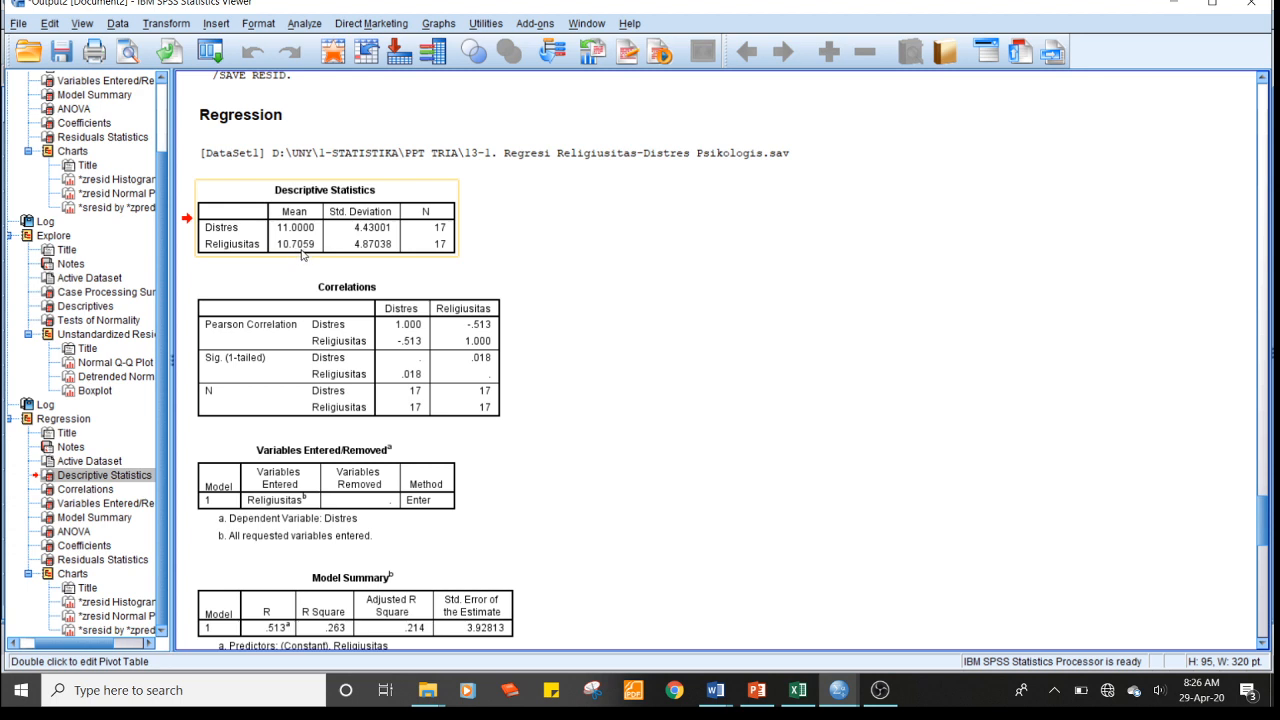
left_click(377, 332)
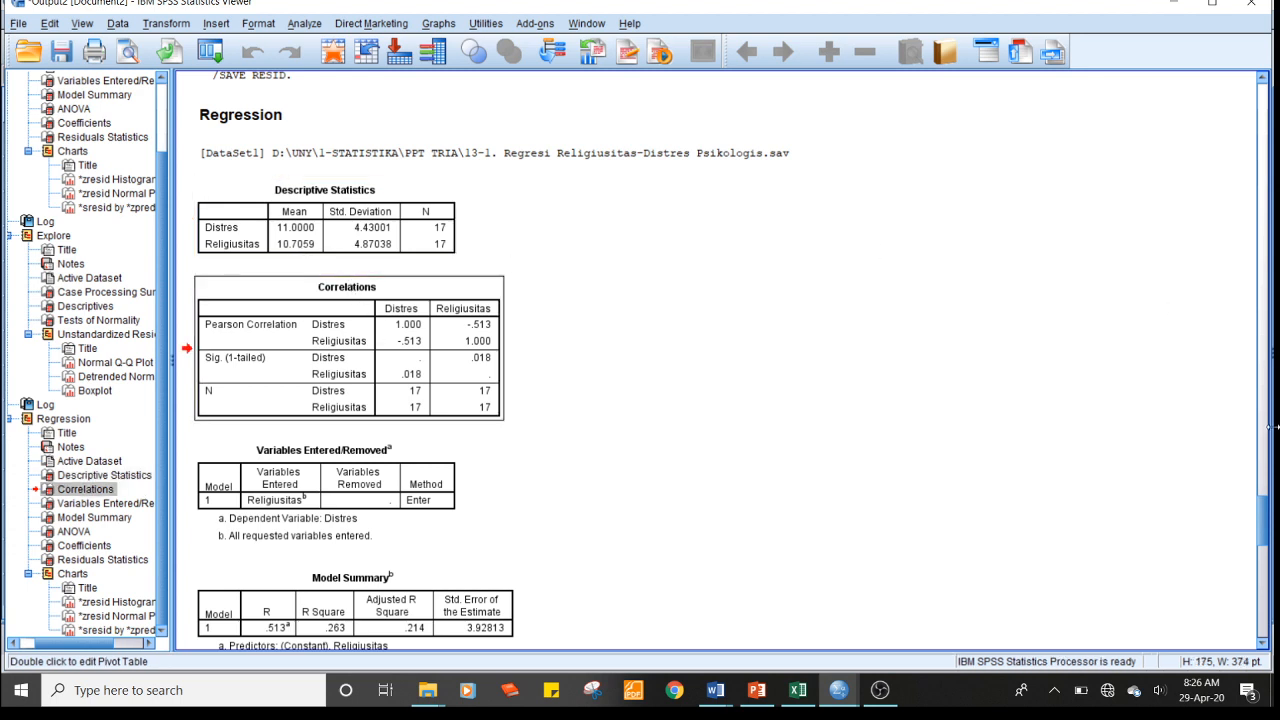
scroll(1262, 515, "down", 2)
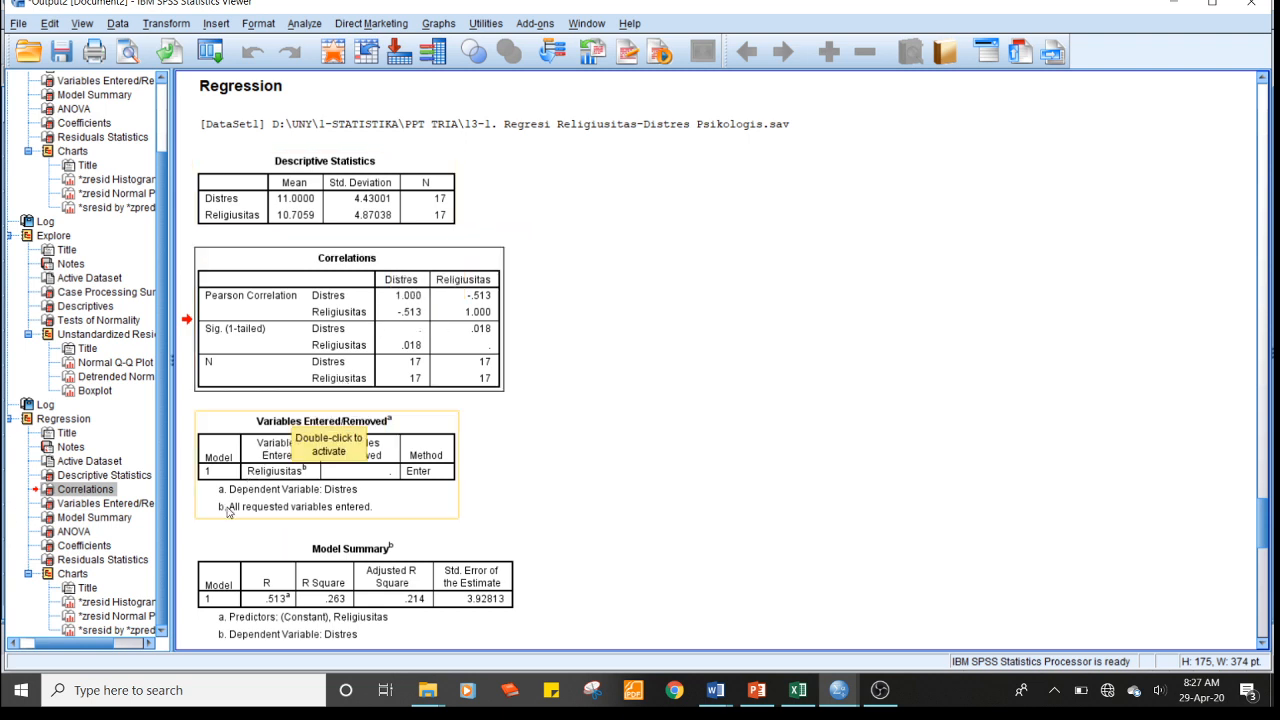
left_click(362, 458)
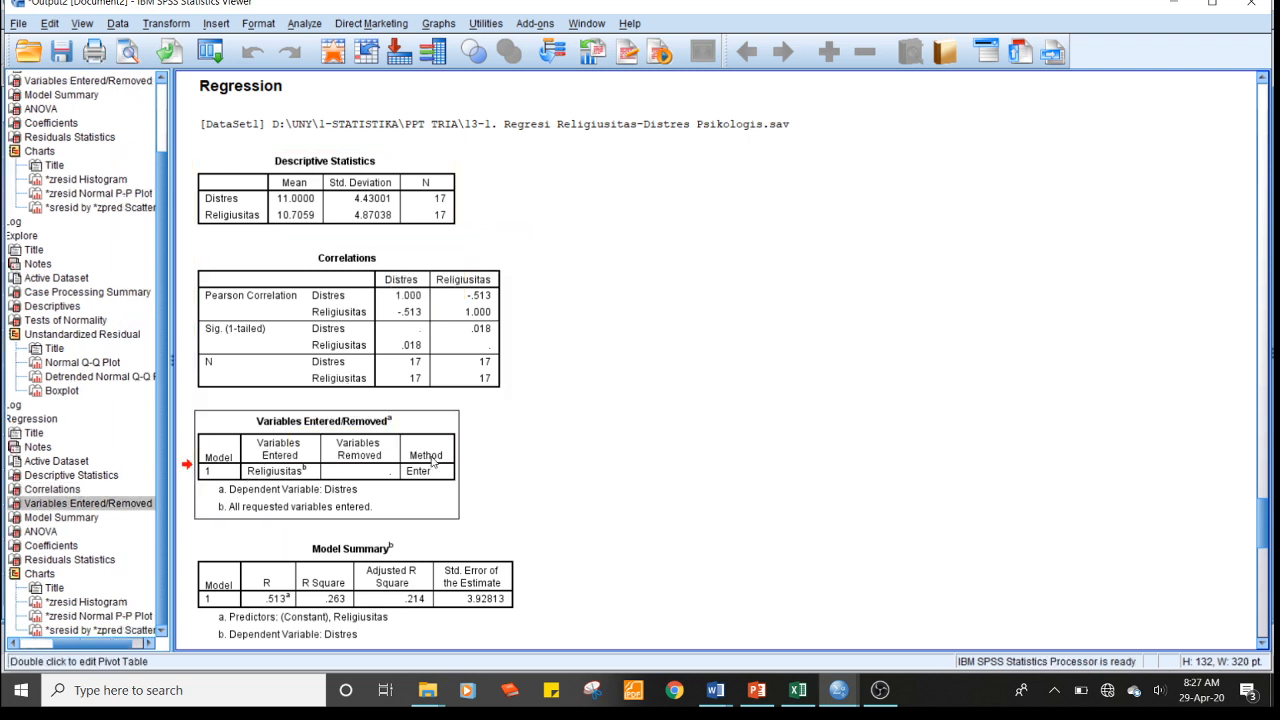
left_click_drag(1263, 512, 1273, 548)
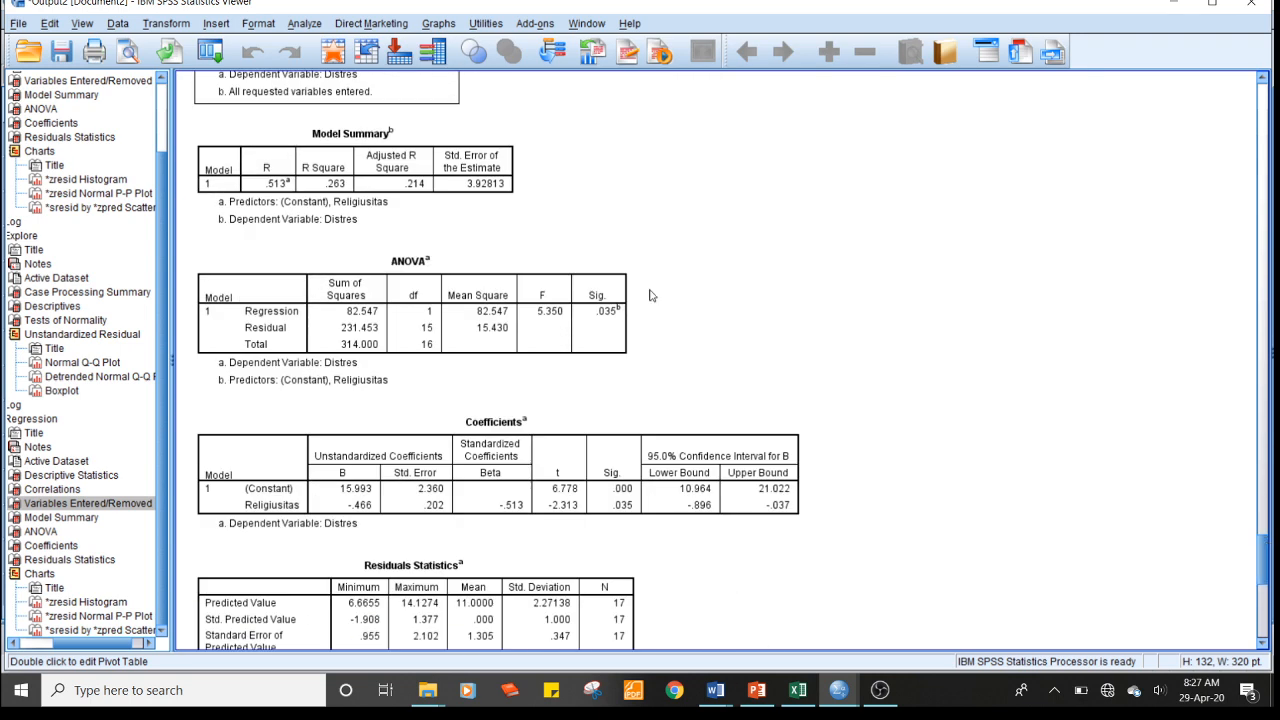
left_click(440, 201)
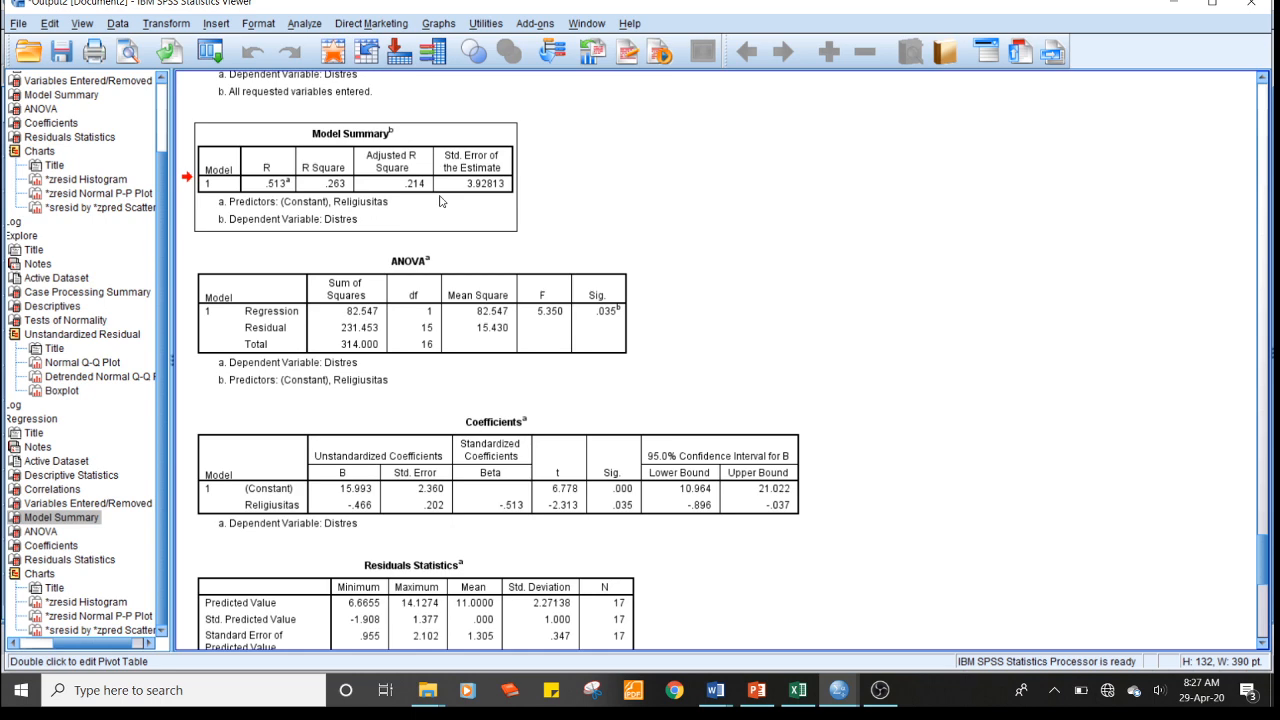
- Switch to the PowerPoint presentation, start the slide show from the Correlations output slide and advance to the Model Summary slide
left_click(757, 703)
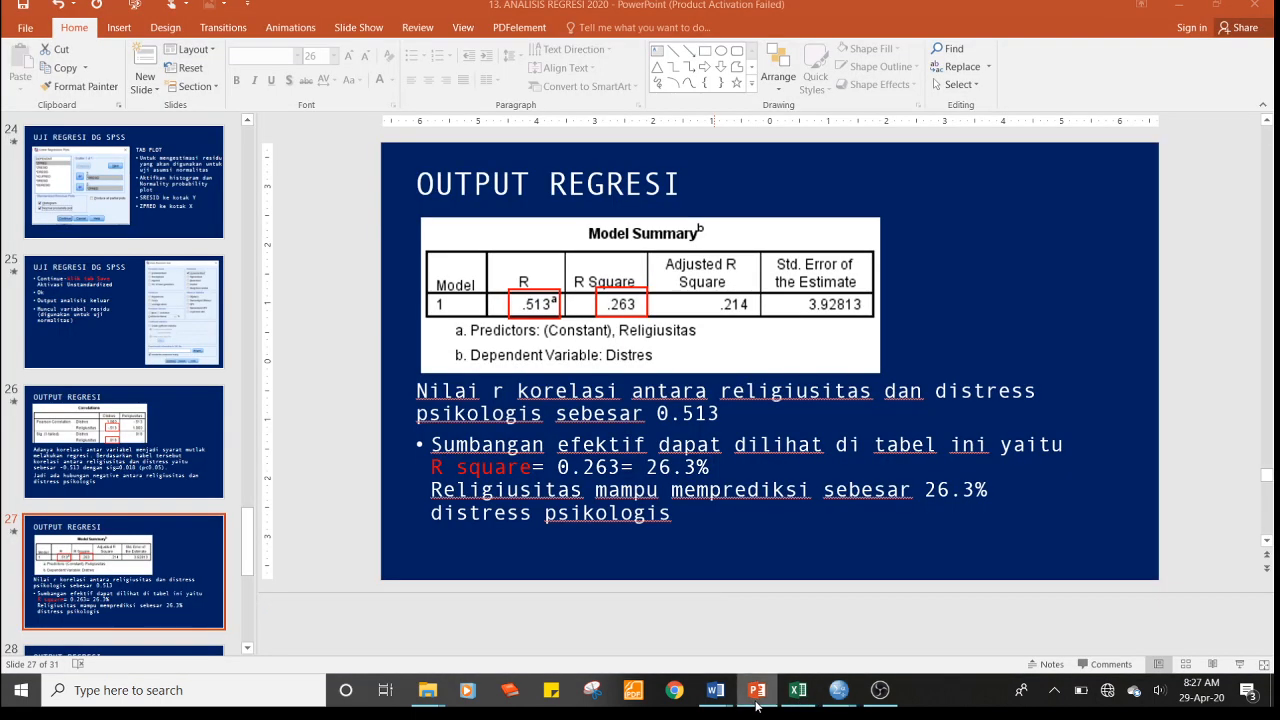
left_click(184, 482)
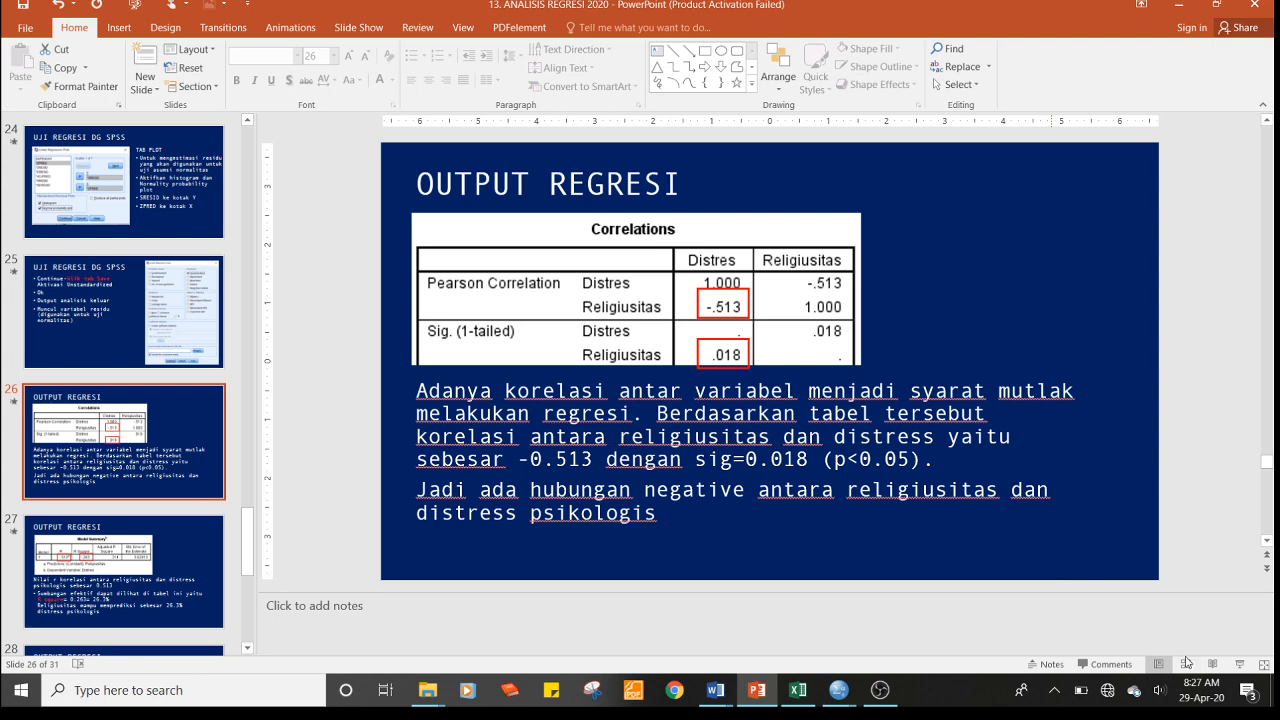
left_click(1239, 664)
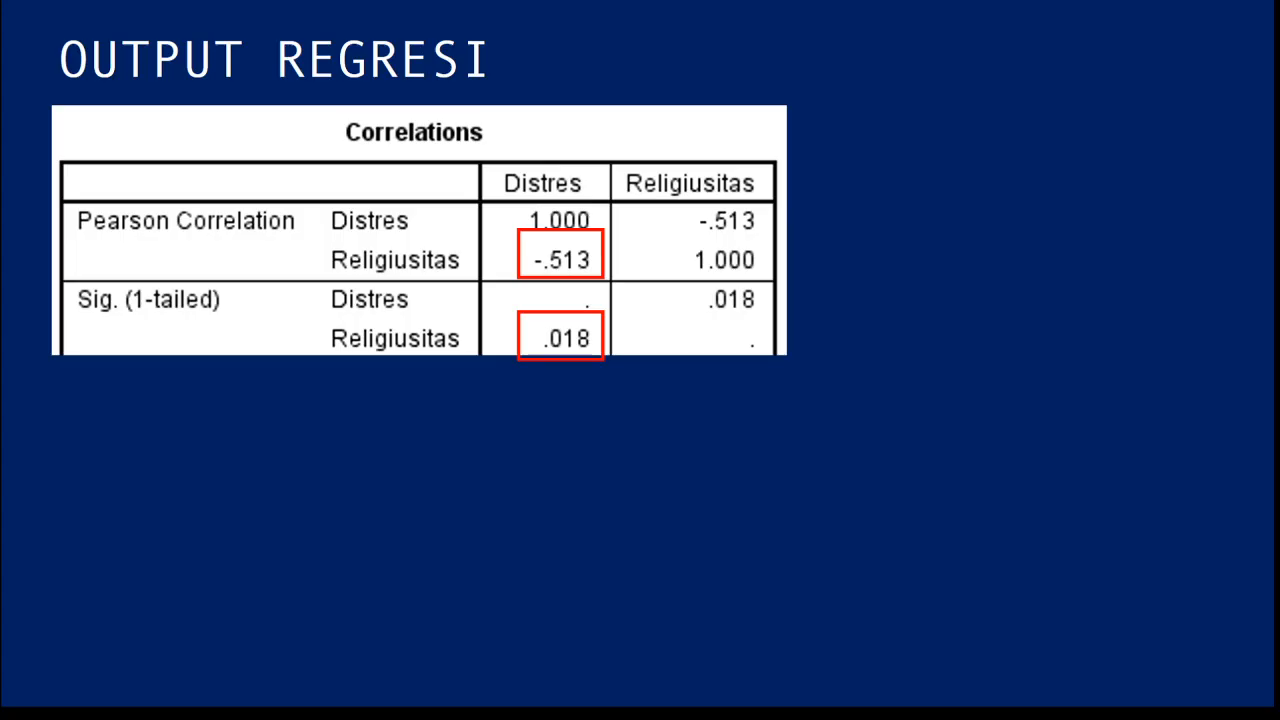
key("Right")
key("Right")
key("Right")
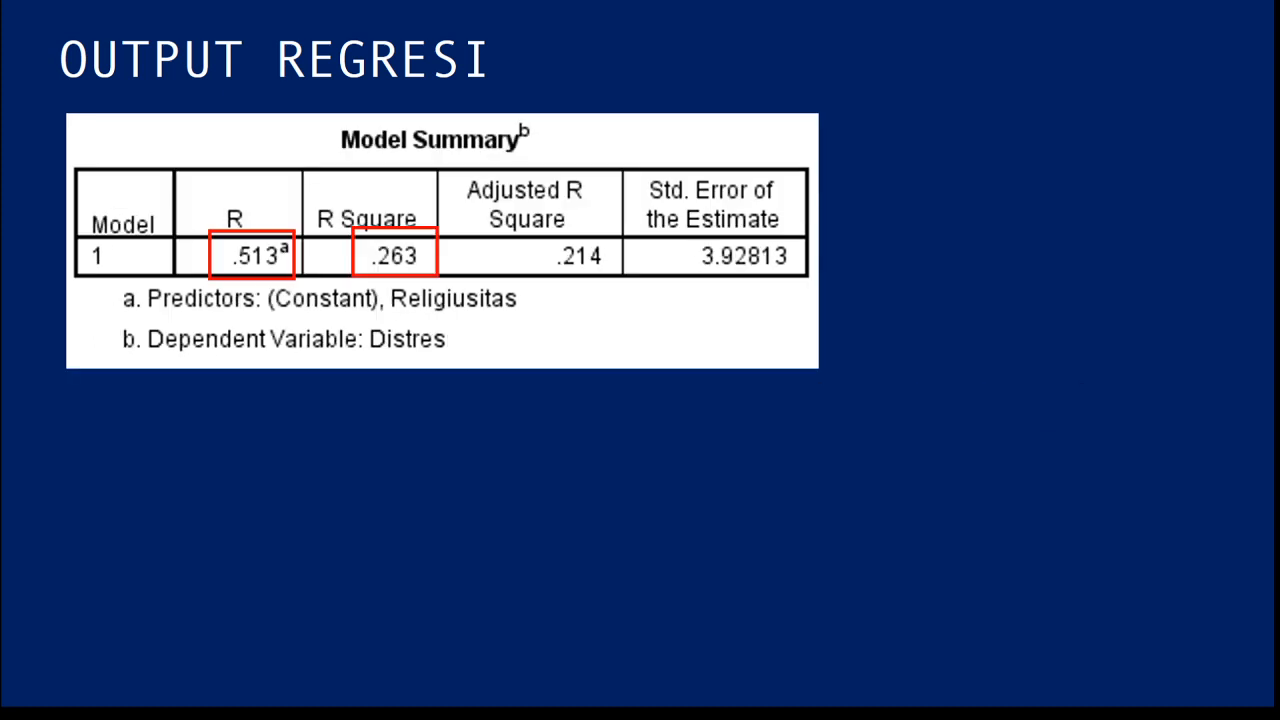